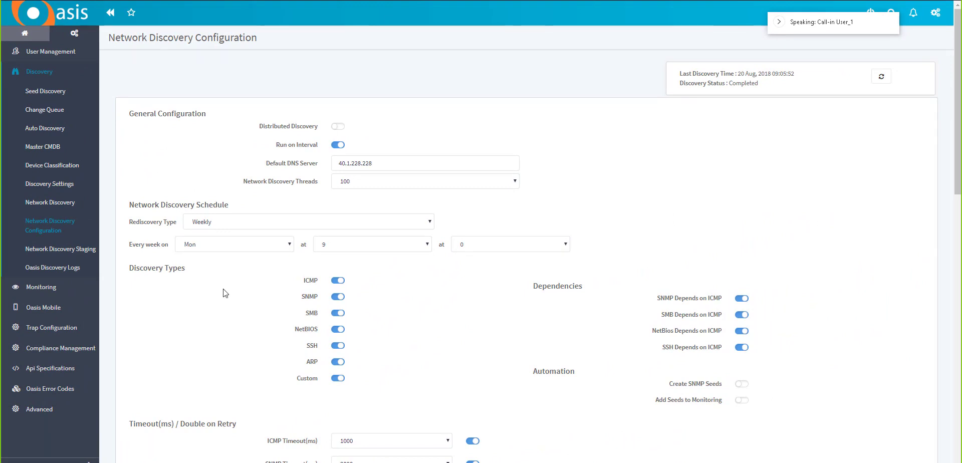
# View the Network Discovery subnet list and open the Network Discovery Results dashboard
pyautogui.click(68, 205)
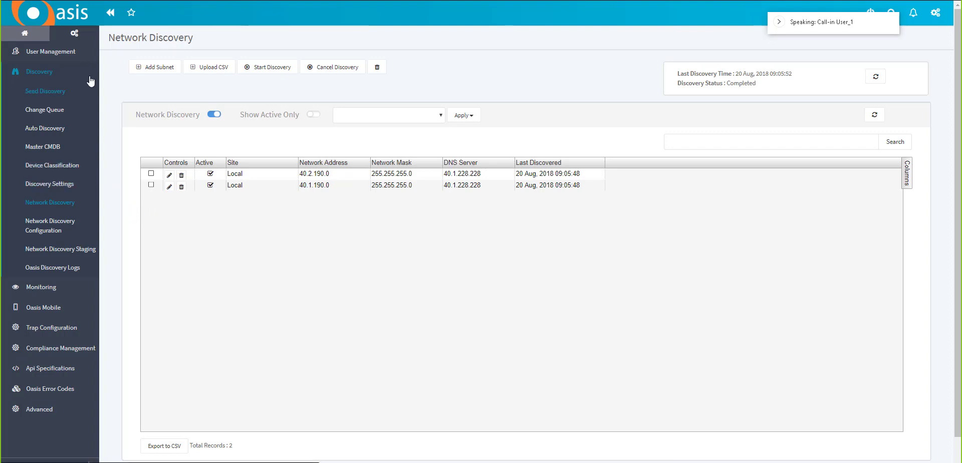
pyautogui.click(30, 37)
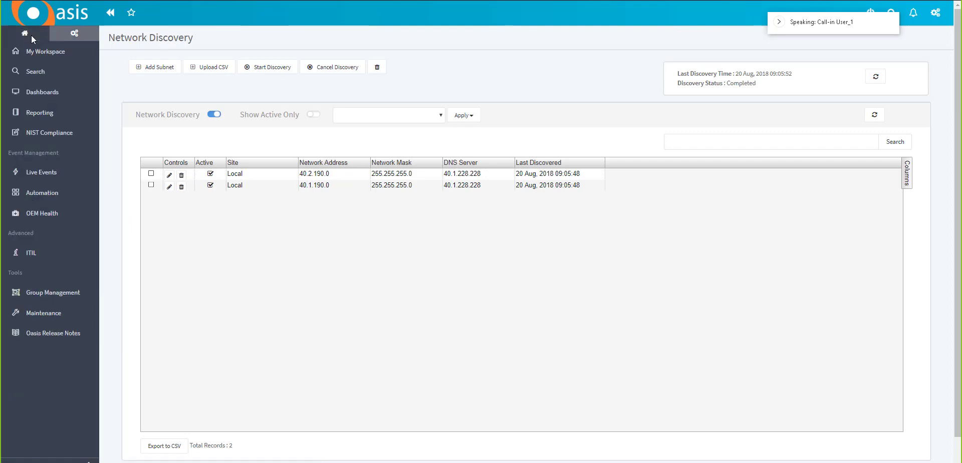
pyautogui.click(42, 92)
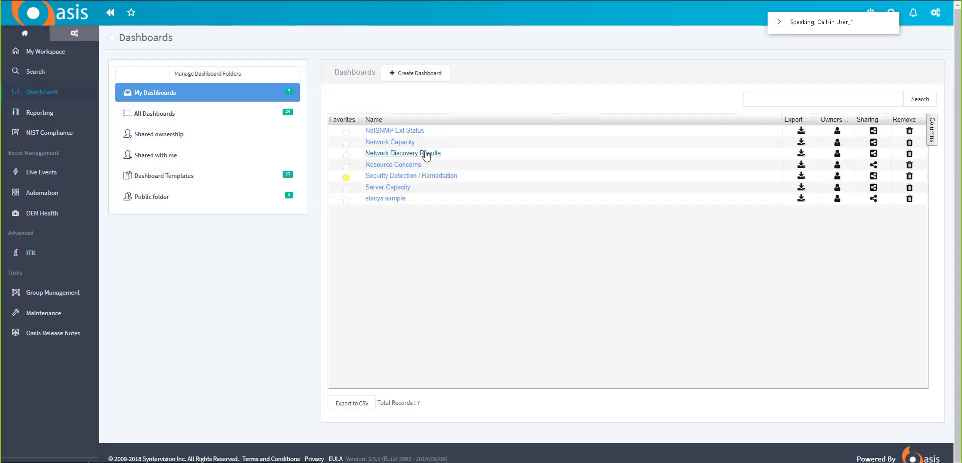
pyautogui.click(427, 153)
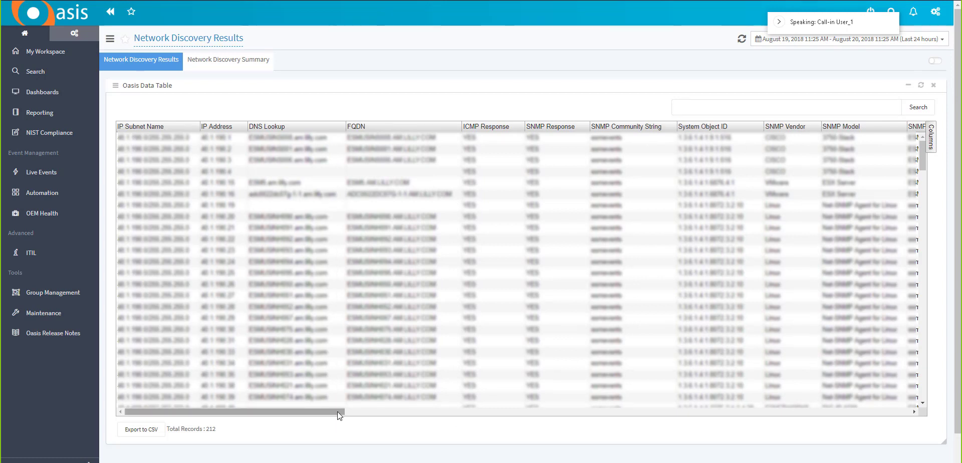
# Review the SNMP, NetBIOS and SSH columns of the discovery results table and sort it by NetBIOS Response, descending
pyautogui.moveTo(337, 412); pyautogui.dragTo(494, 431)
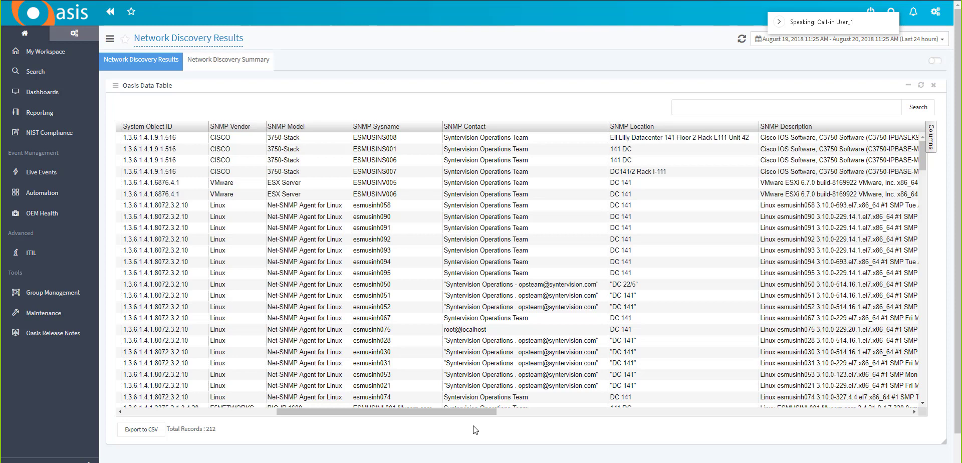
pyautogui.moveTo(436, 412); pyautogui.dragTo(817, 439)
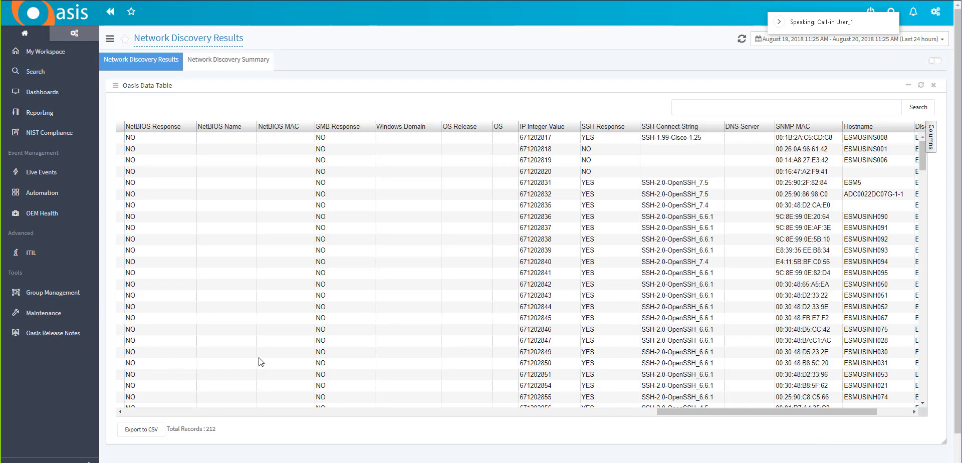
pyautogui.click(148, 129)
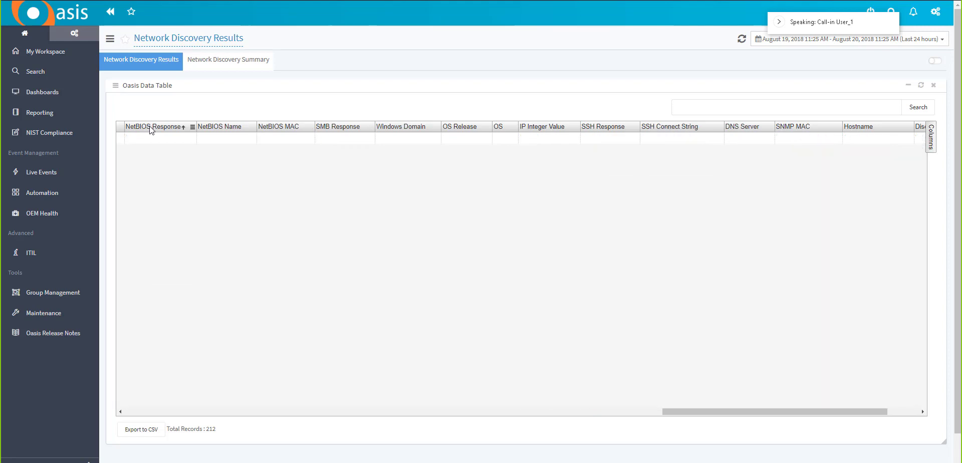
pyautogui.click(154, 129)
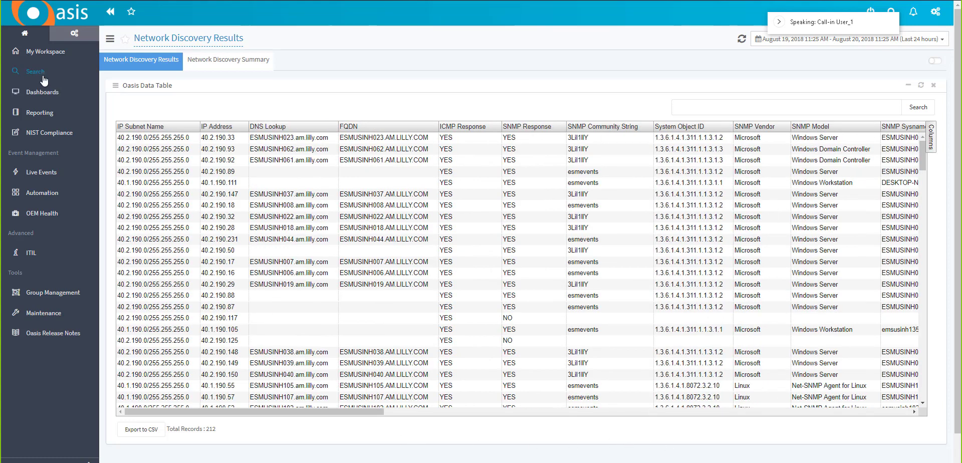
# Open Seed Discovery and view the actions available for the seed ESMUSINH014 without choosing one
pyautogui.click(73, 34)
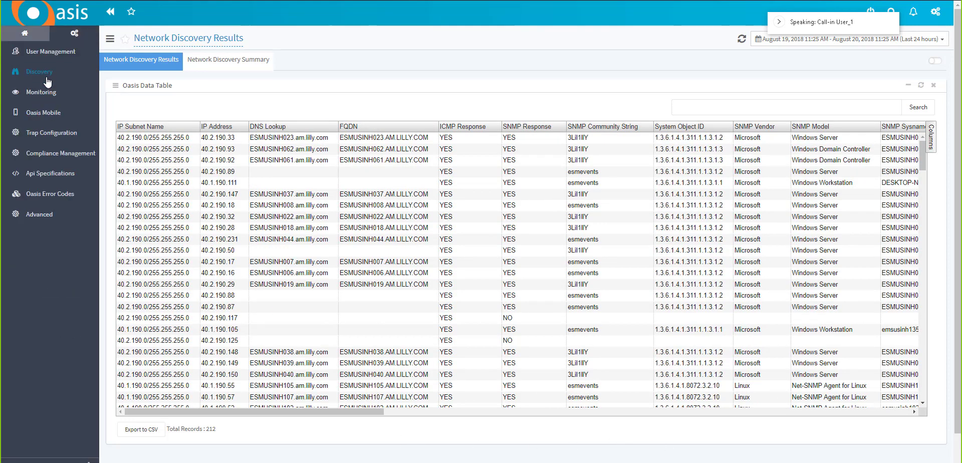
pyautogui.click(39, 72)
pyautogui.click(43, 92)
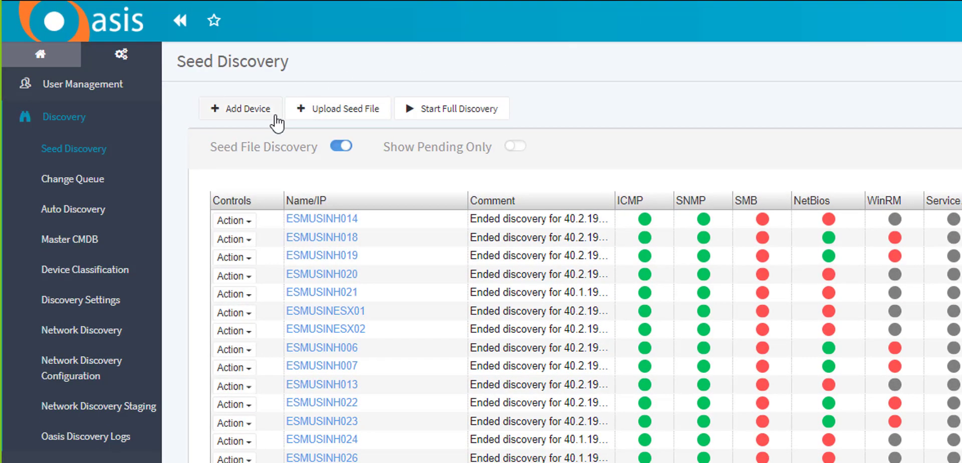
pyautogui.click(250, 221)
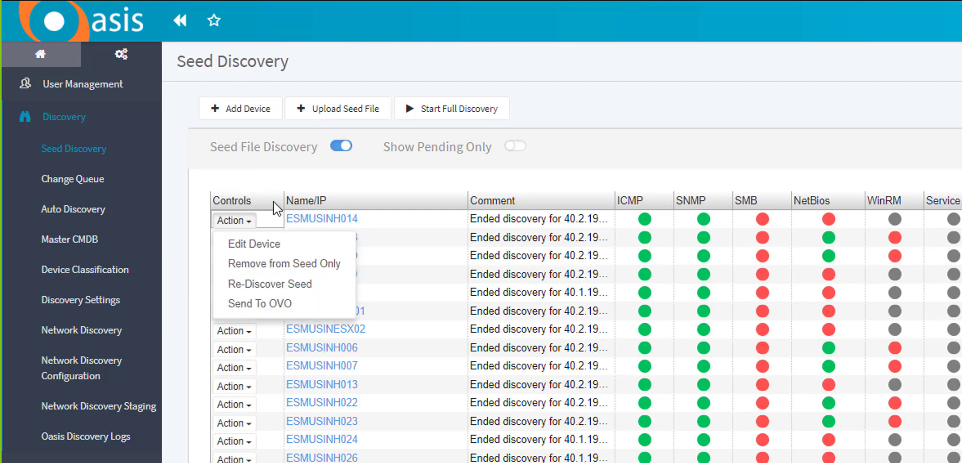
pyautogui.click(496, 80)
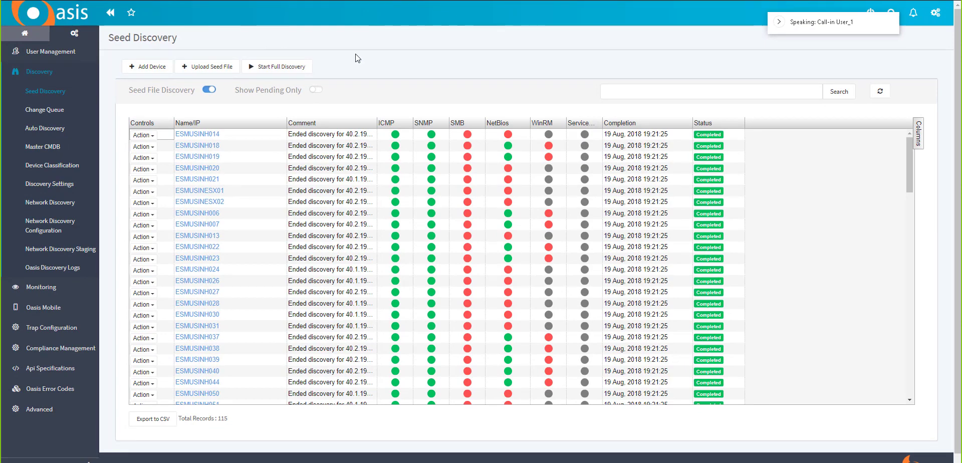
# Filter the seed list to pending devices only, and restore the full list after viewing them
pyautogui.click(317, 90)
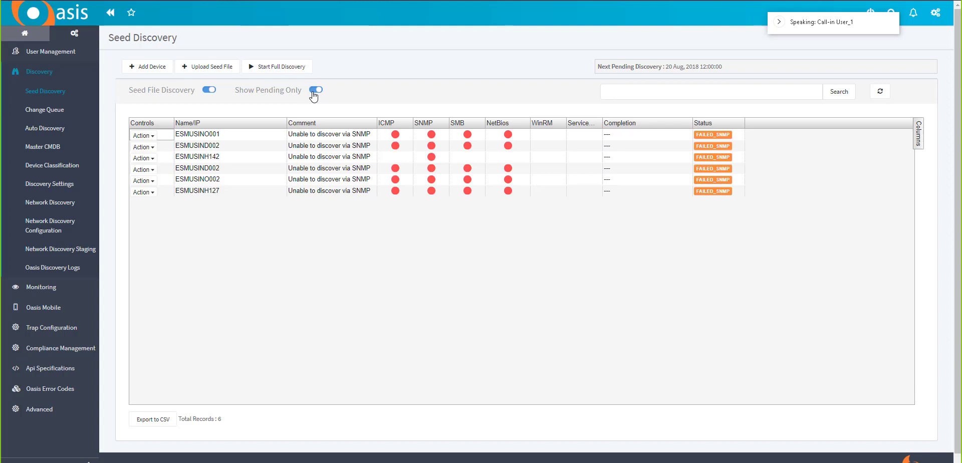
pyautogui.click(314, 90)
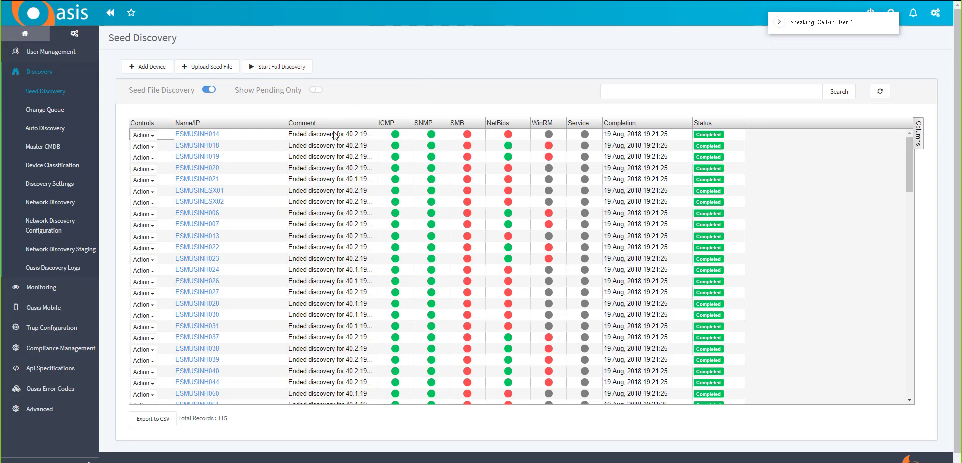
pyautogui.click(181, 181)
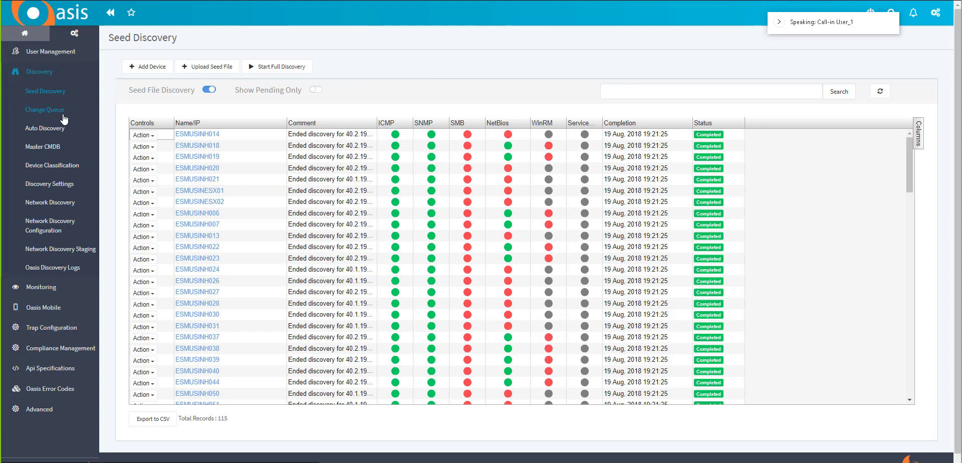
# Open the CMDB from the ITIL section
pyautogui.click(15, 33)
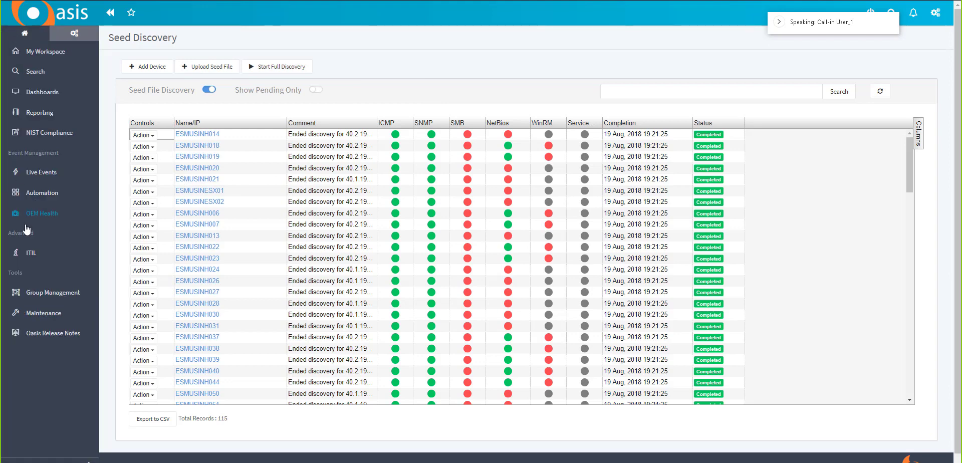
pyautogui.click(28, 255)
pyautogui.click(33, 328)
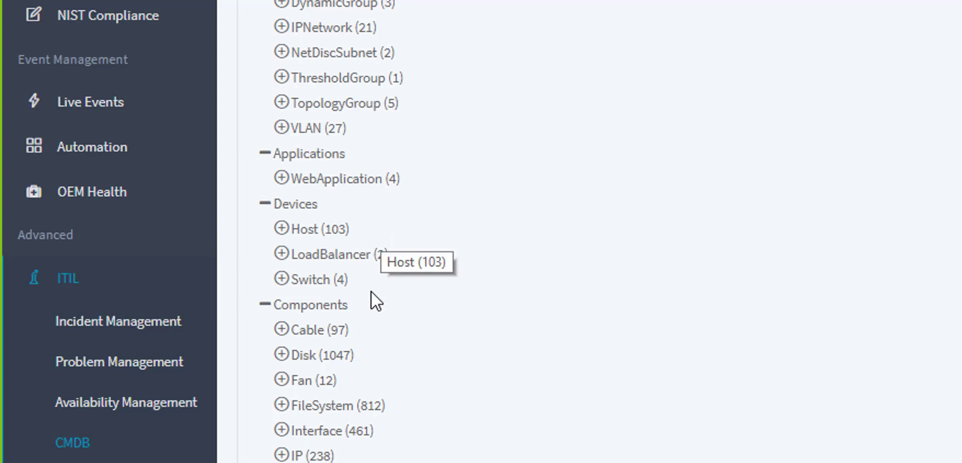
# Expand the Host class under Devices in the CMDB and open the host ESMUSINH055
pyautogui.click(282, 229)
pyautogui.scroll(-4, 645, 223)
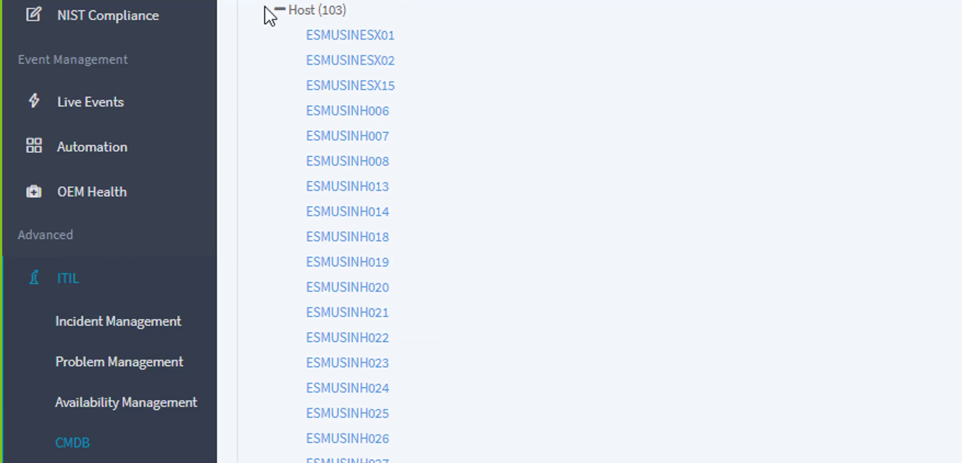
pyautogui.click(276, 11)
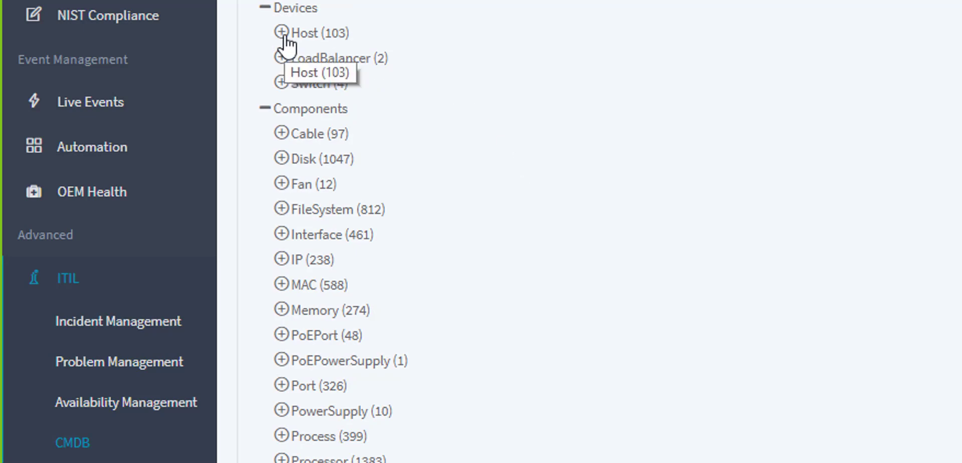
pyautogui.click(284, 35)
pyautogui.scroll(-3, 180, 451)
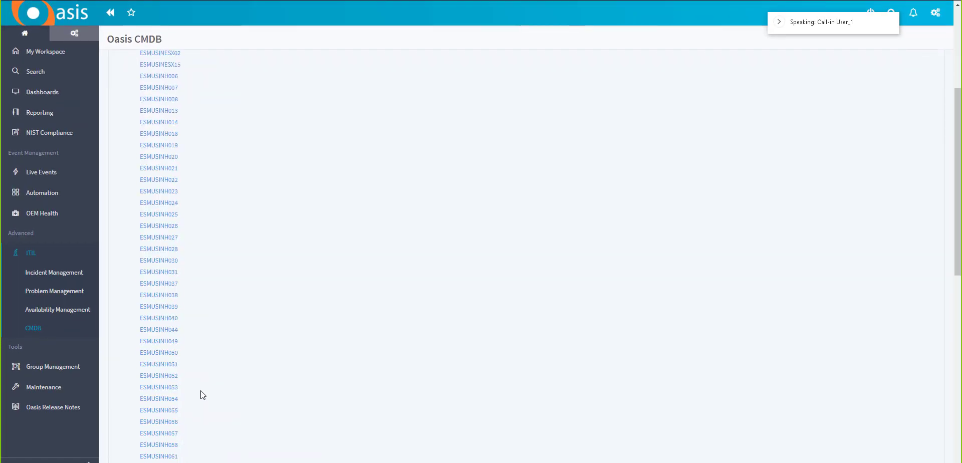
pyautogui.click(166, 411)
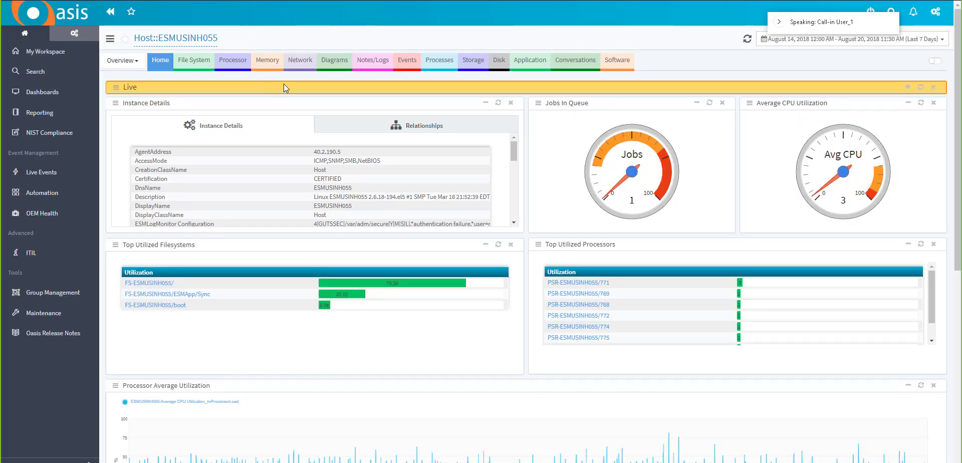
# Open the diagrams of ESMUSINH055, identify its cable link to ESMUSINS008 and enlarge the Network Connectivity diagram
pyautogui.click(334, 61)
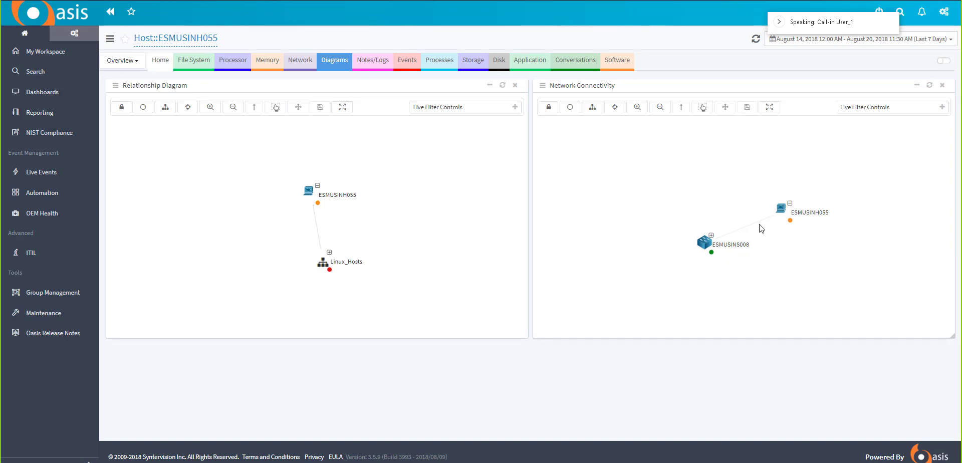
pyautogui.moveTo(755, 229)
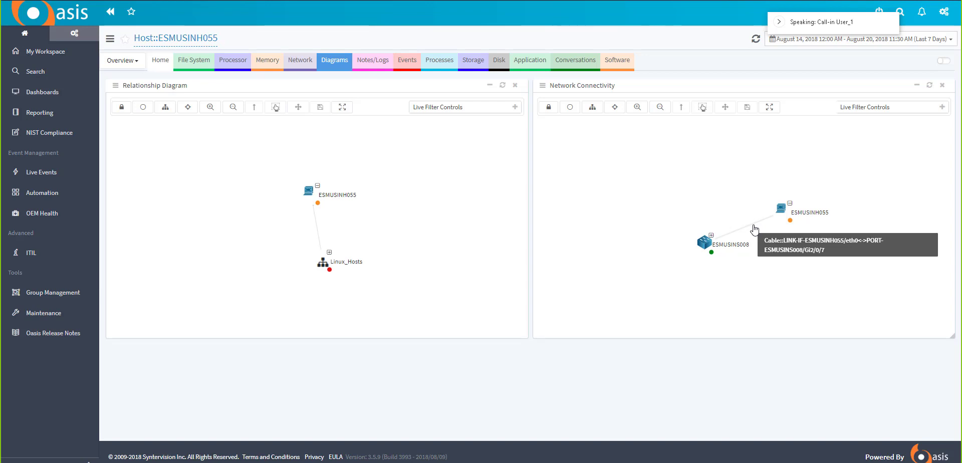
pyautogui.click(637, 107)
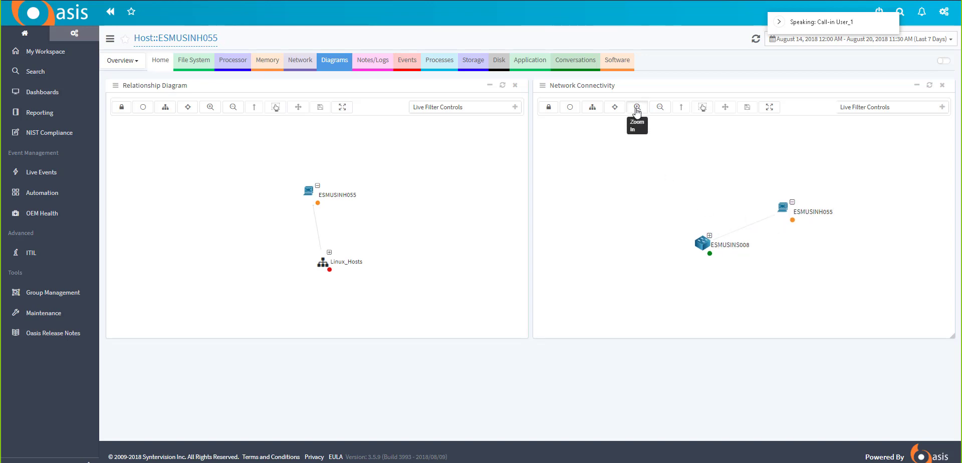
pyautogui.click(637, 108)
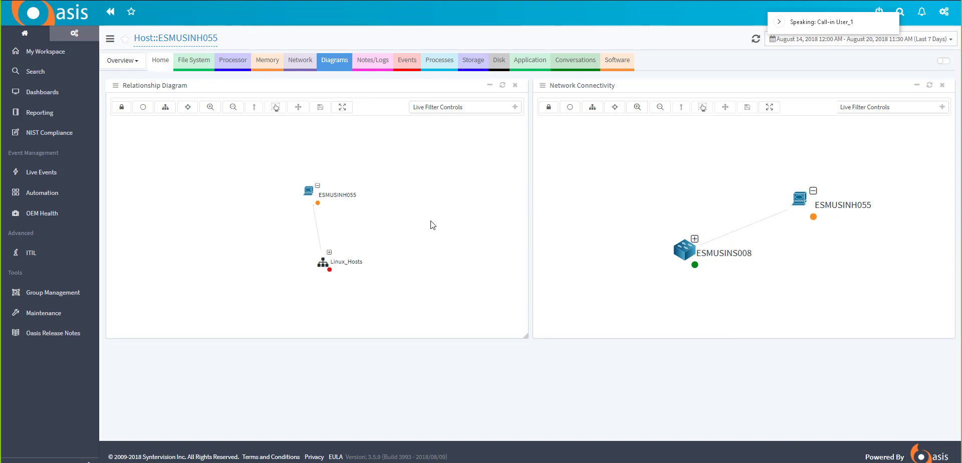
# Expand the connections of ESMUSINS008 in the Network Connectivity diagram and enlarge the resulting map for reading
pyautogui.click(695, 240)
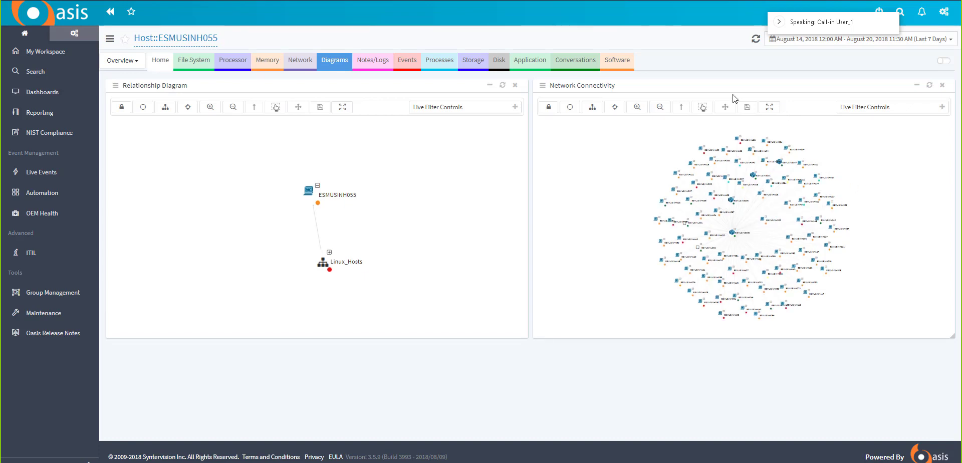
pyautogui.click(638, 108)
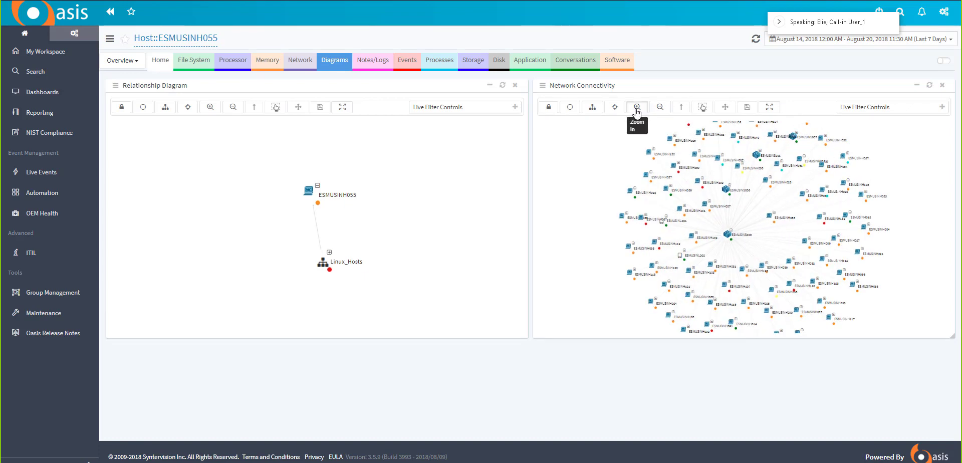
pyautogui.click(637, 108)
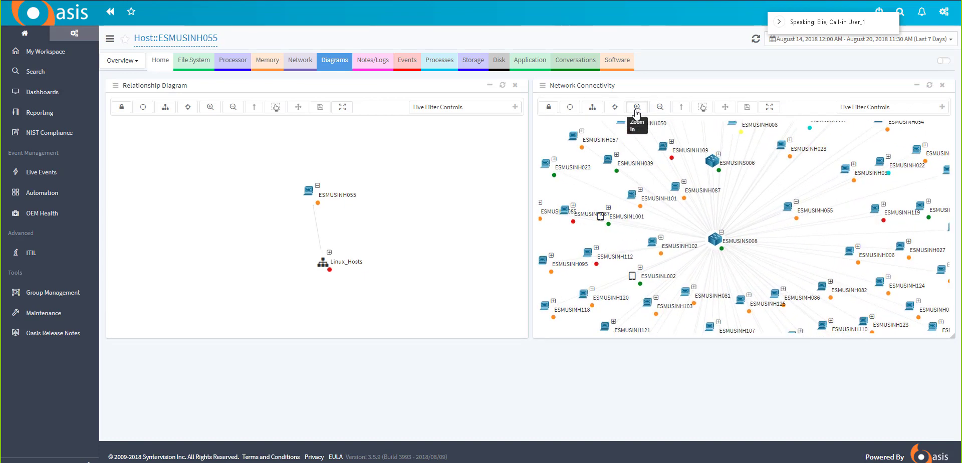
# Open the instance details of the switch ESMUSINS008 and review the instances of its ConnectedVia relationship
pyautogui.click(711, 242)
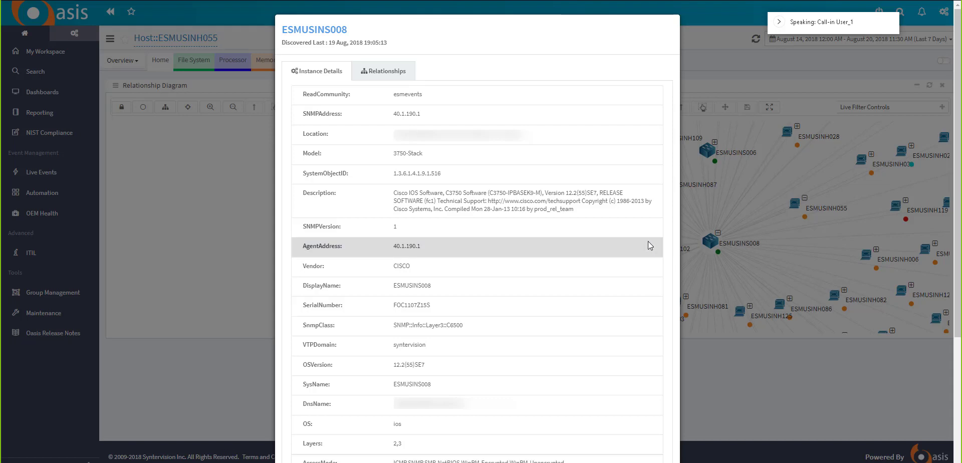
pyautogui.click(384, 71)
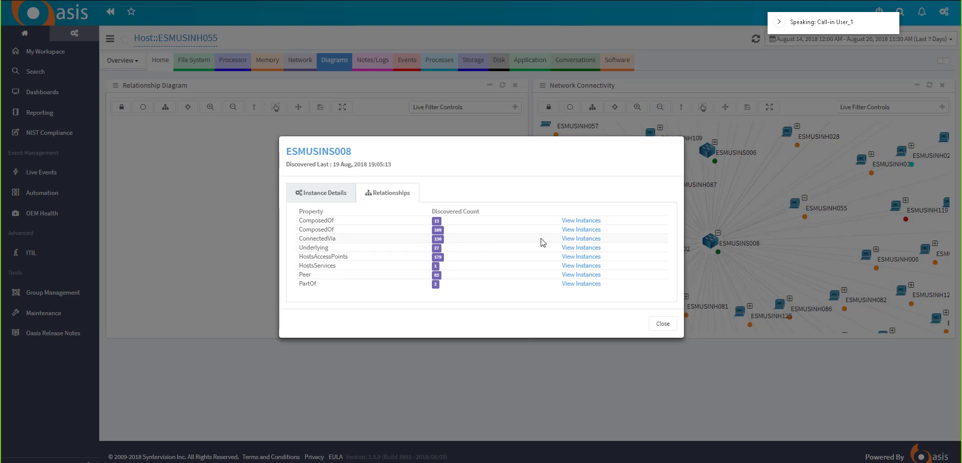
pyautogui.click(575, 238)
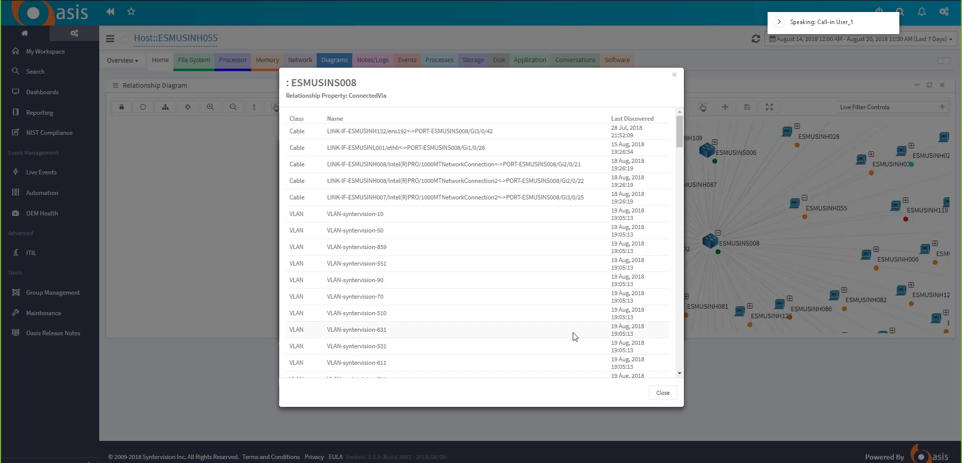
pyautogui.scroll(-15, 408, 347)
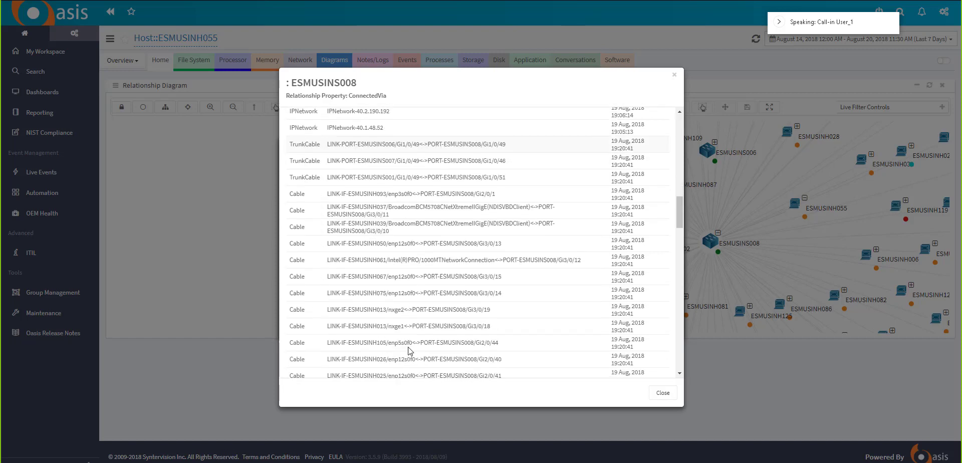
pyautogui.scroll(5, 408, 347)
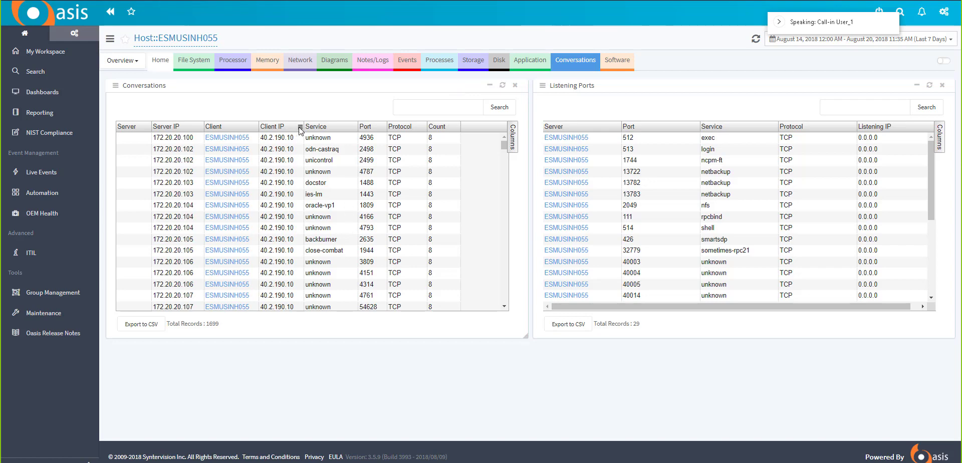
# Examine the entries in the Conversations table of ESMUSINH055
pyautogui.scroll(-1, 471, 158)
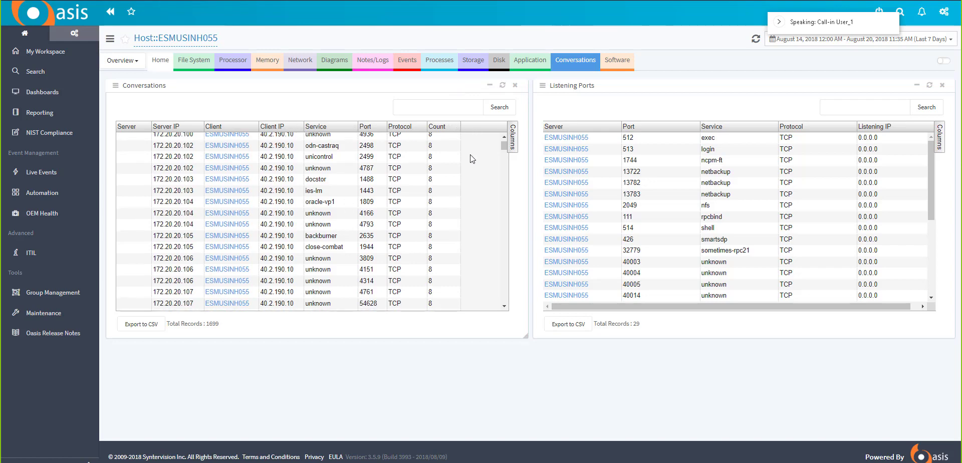
pyautogui.scroll(-1, 471, 159)
pyautogui.scroll(-1, 470, 157)
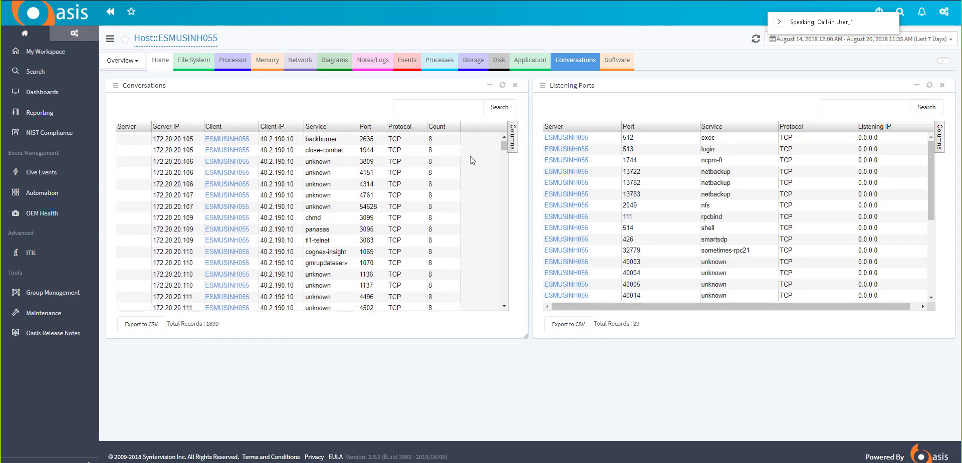
# Review further services and ports in the Conversations table of ESMUSINH055, and examine its Listening Ports table
pyautogui.scroll(-1, 364, 246)
pyautogui.scroll(-1, 364, 246)
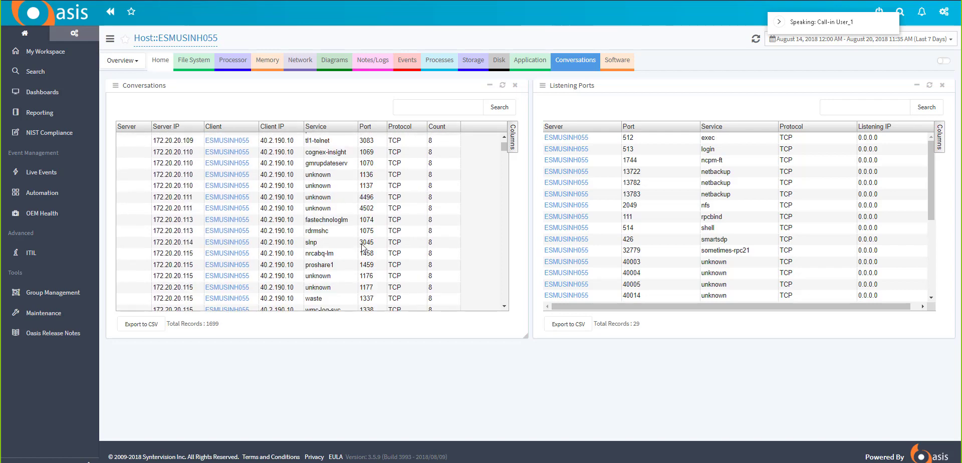
pyautogui.scroll(-1, 364, 245)
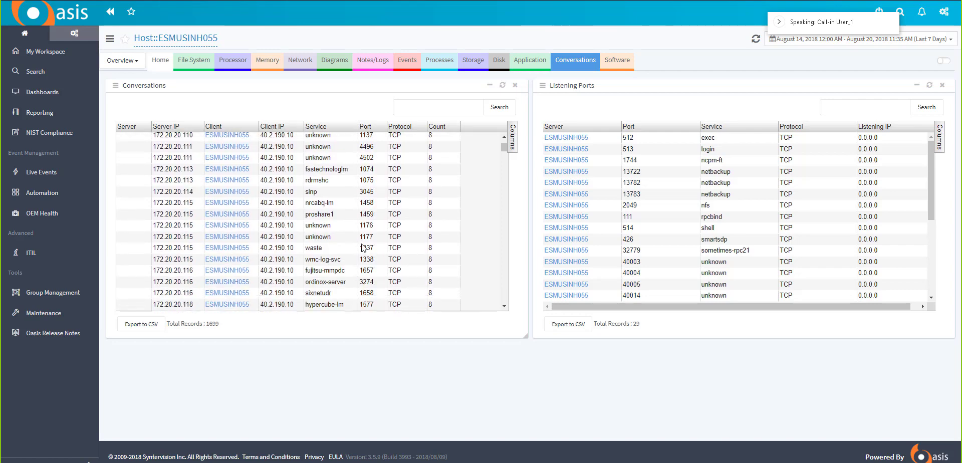
pyautogui.scroll(1, 364, 246)
pyautogui.scroll(4, 364, 246)
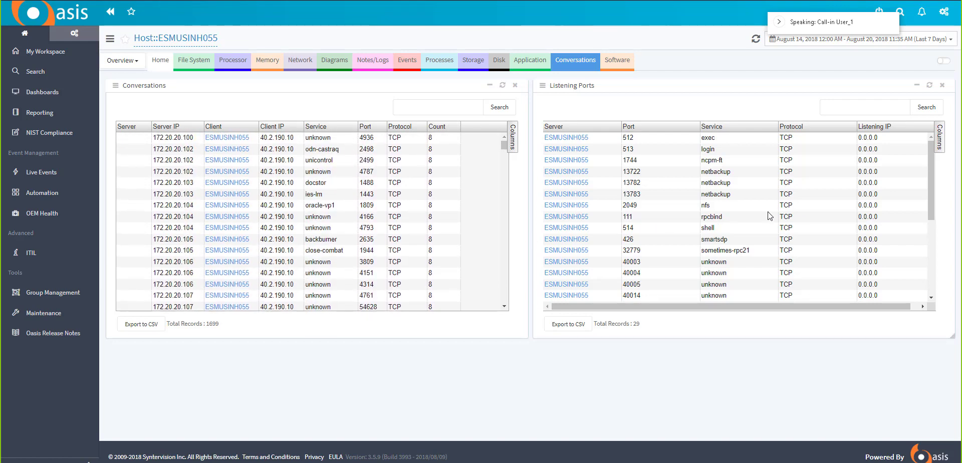
pyautogui.scroll(-3, 770, 216)
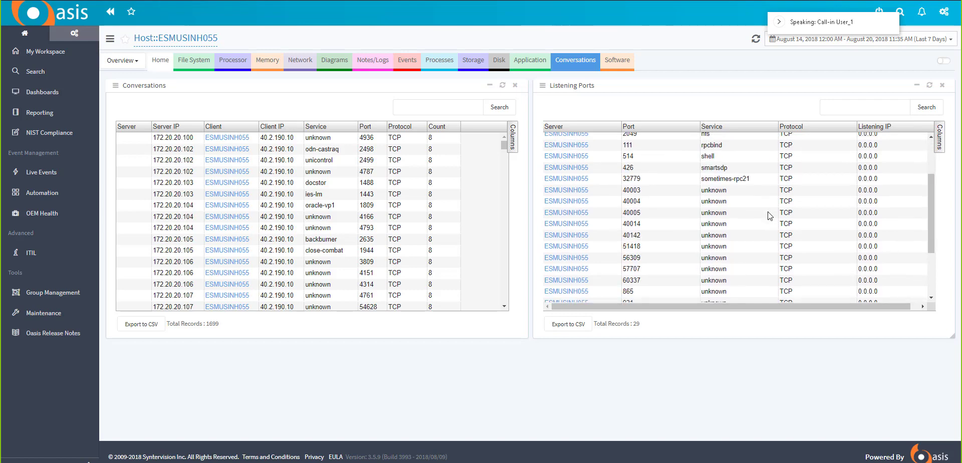
pyautogui.scroll(-2, 771, 216)
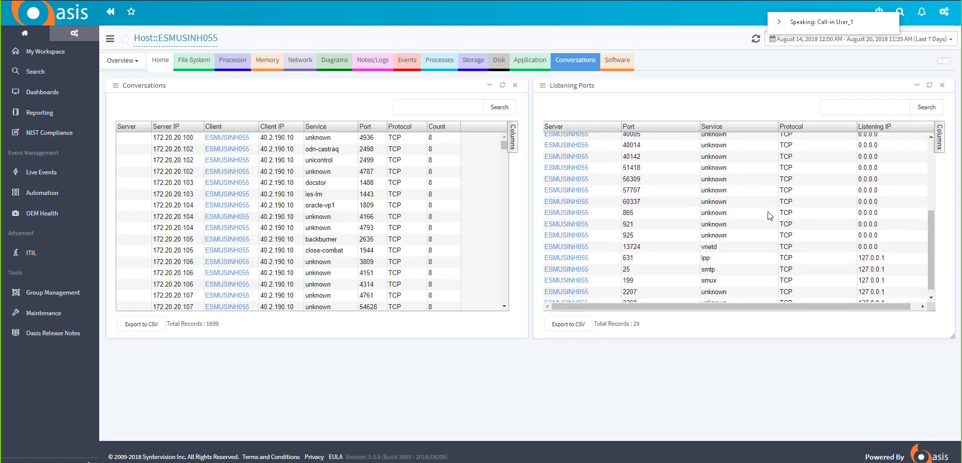
pyautogui.scroll(5, 771, 216)
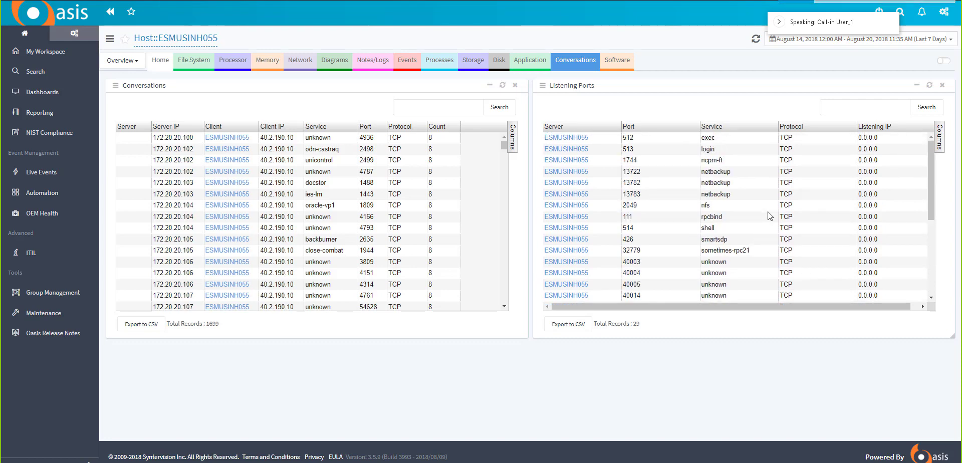
# Review the Asset Summary of NIST Compliance and open its Discovery Delta
pyautogui.click(33, 133)
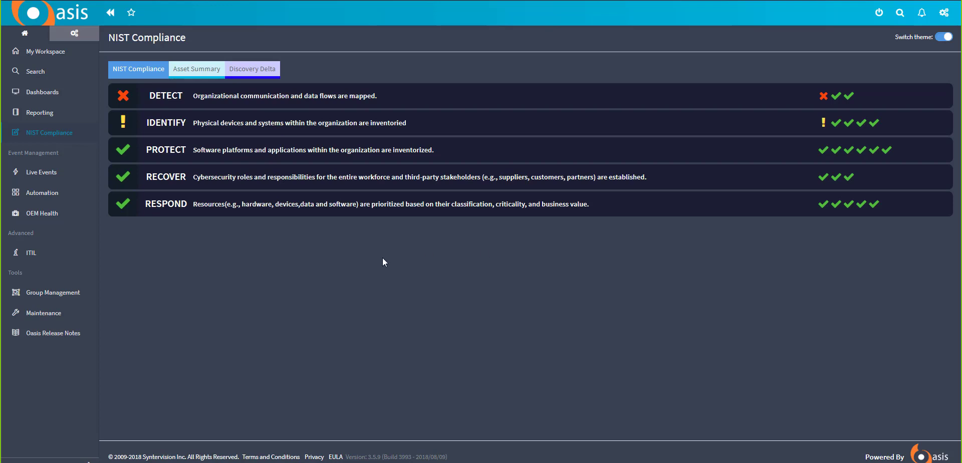
pyautogui.click(201, 74)
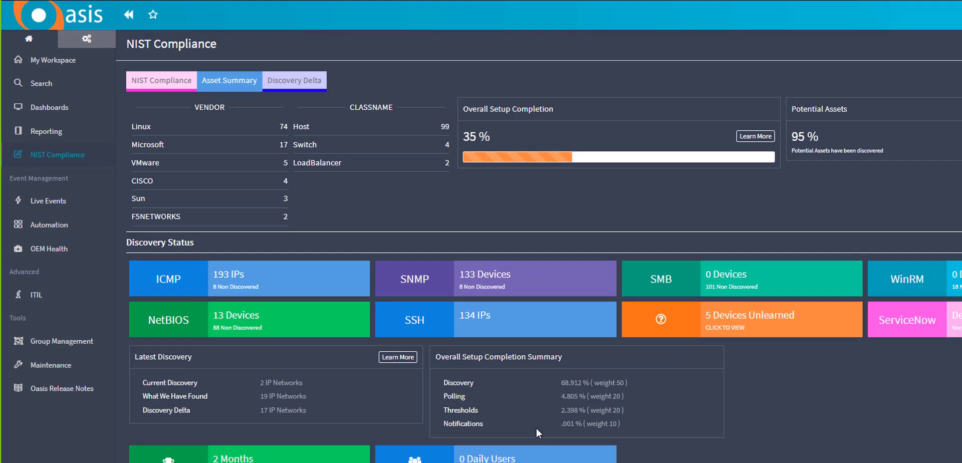
pyautogui.click(441, 120)
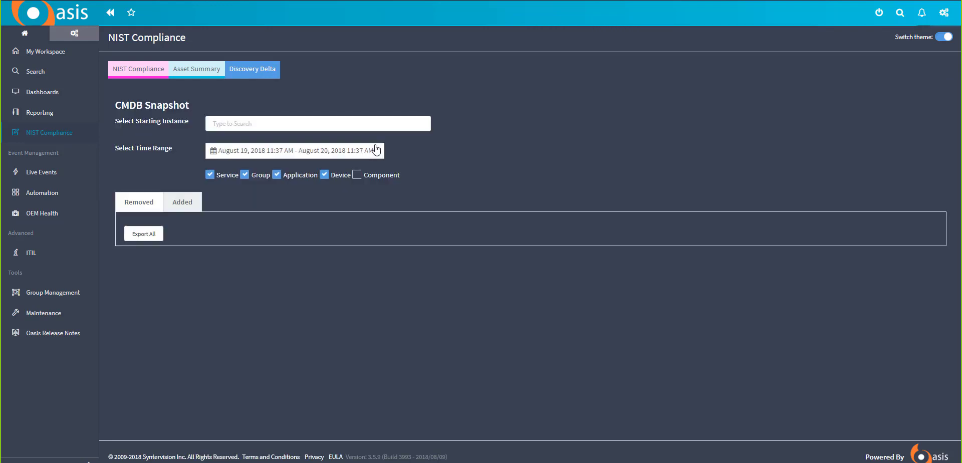
# Set the CMDB snapshot's time range to Last 7 Days and include components alongside services, groups, applications and devices
pyautogui.click(378, 153)
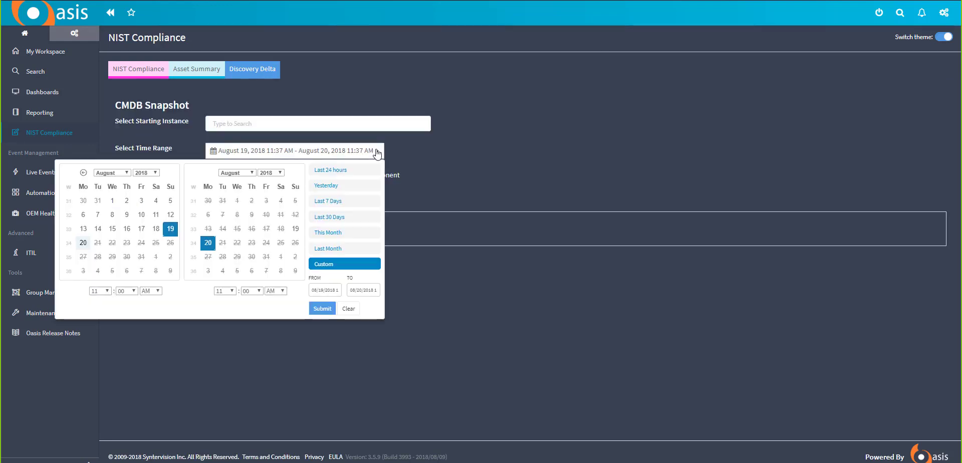
pyautogui.click(338, 201)
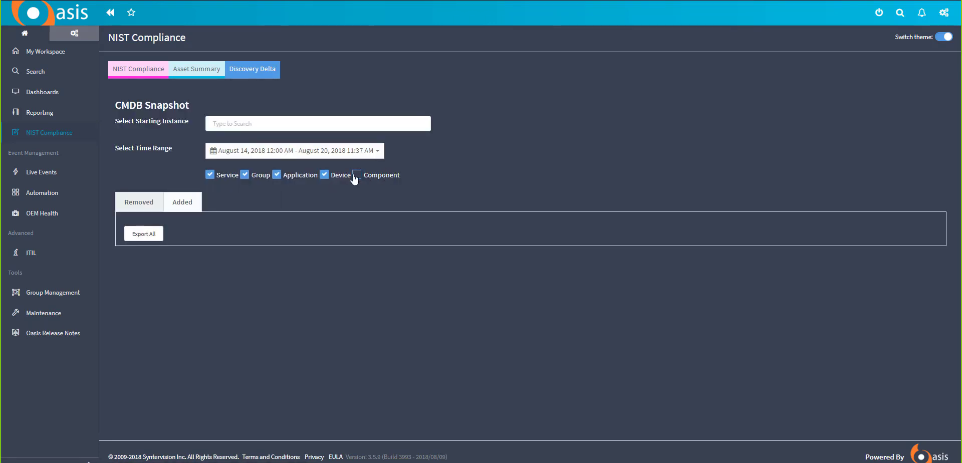
pyautogui.click(353, 174)
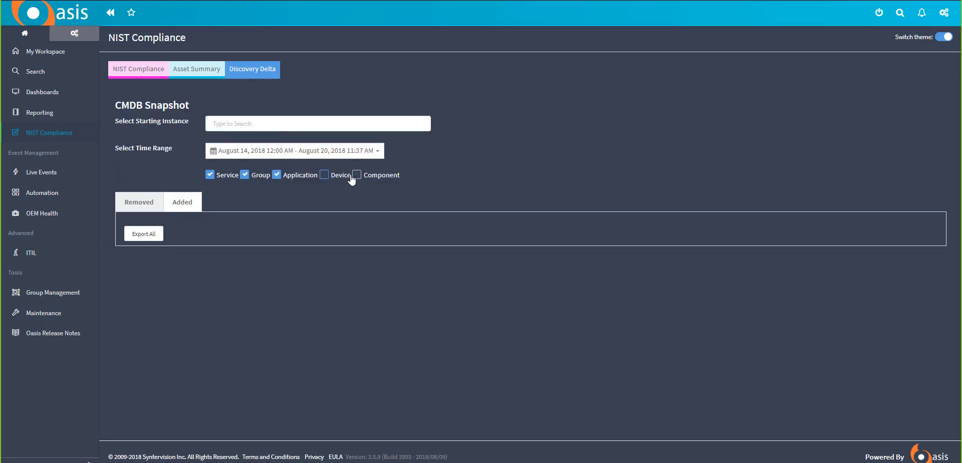
pyautogui.click(353, 174)
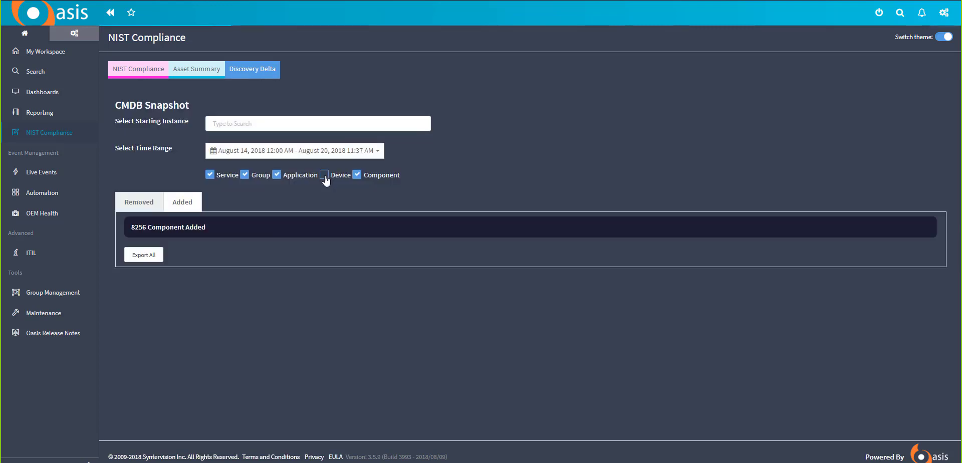
pyautogui.click(324, 174)
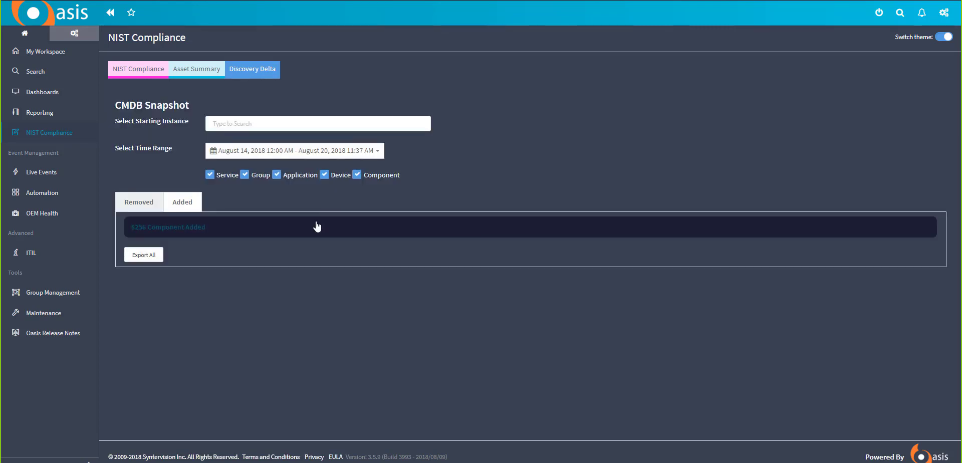
# Expand the added components in the Discovery Delta and examine the listed software installations and their dates
pyautogui.click(173, 234)
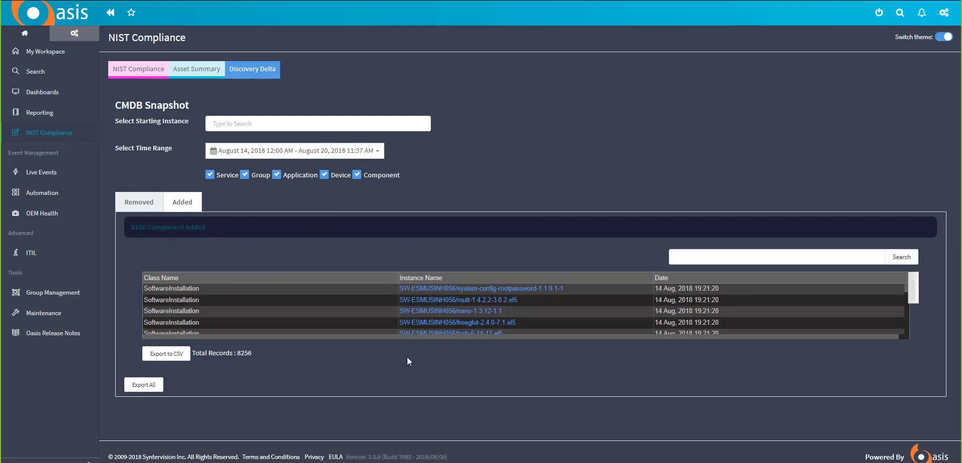
pyautogui.scroll(-1, 550, 309)
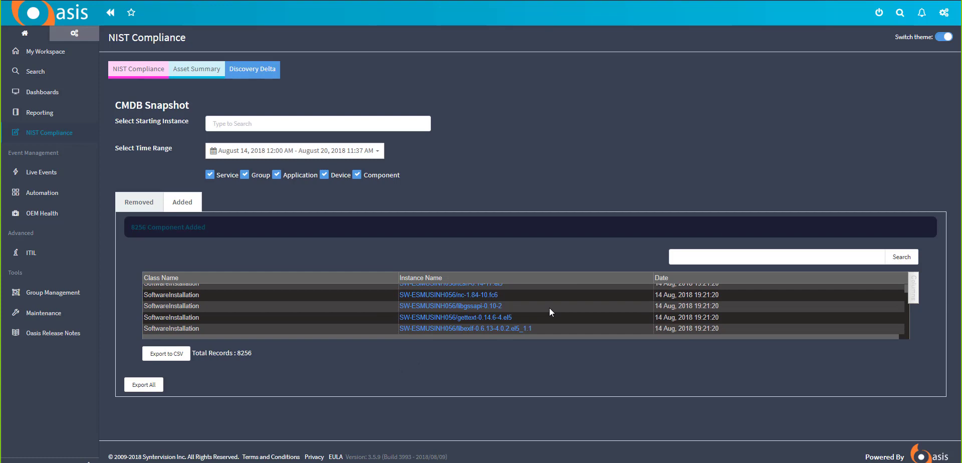
pyautogui.scroll(-5, 550, 309)
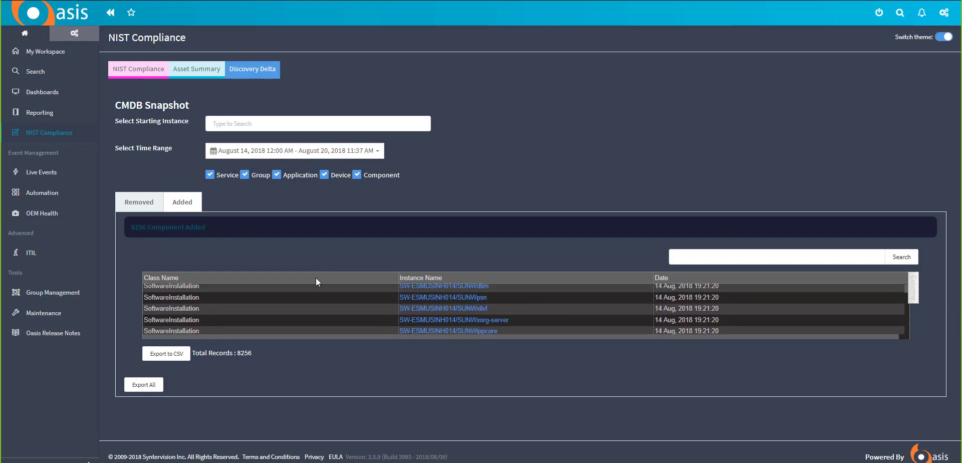
pyautogui.scroll(5, 539, 316)
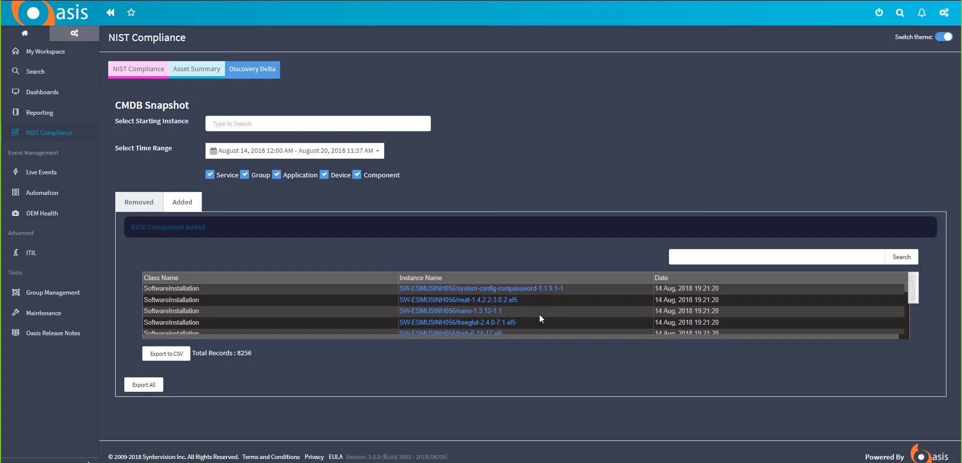
pyautogui.scroll(2, 539, 314)
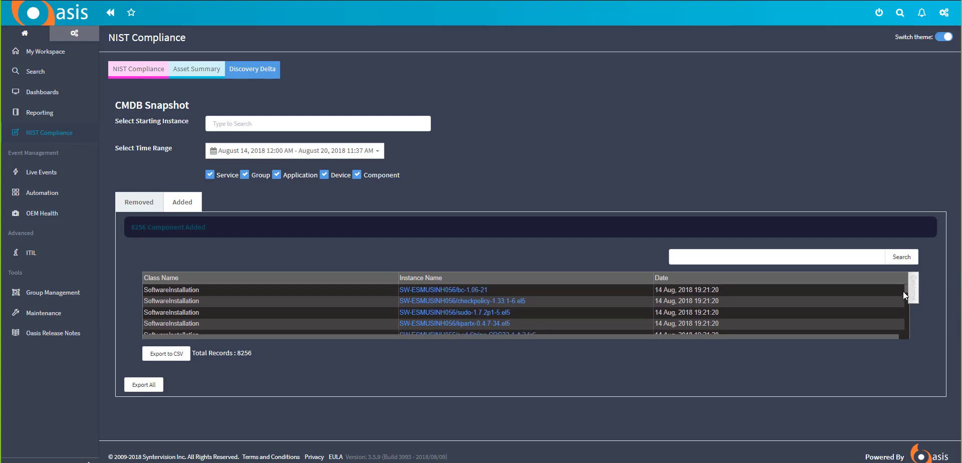
pyautogui.moveTo(906, 290); pyautogui.dragTo(907, 296)
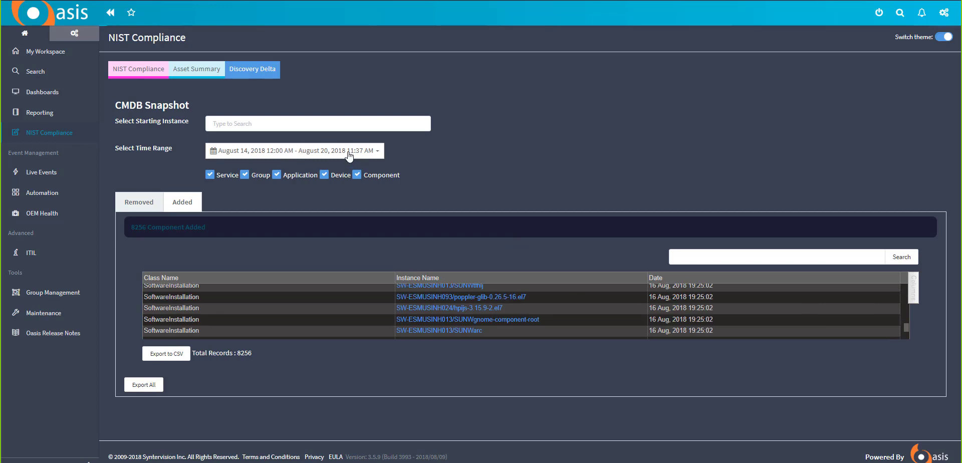
# Set the CMDB snapshot's time range to Last 30 Days and expand the lists of added devices and groups
pyautogui.click(377, 156)
pyautogui.click(338, 217)
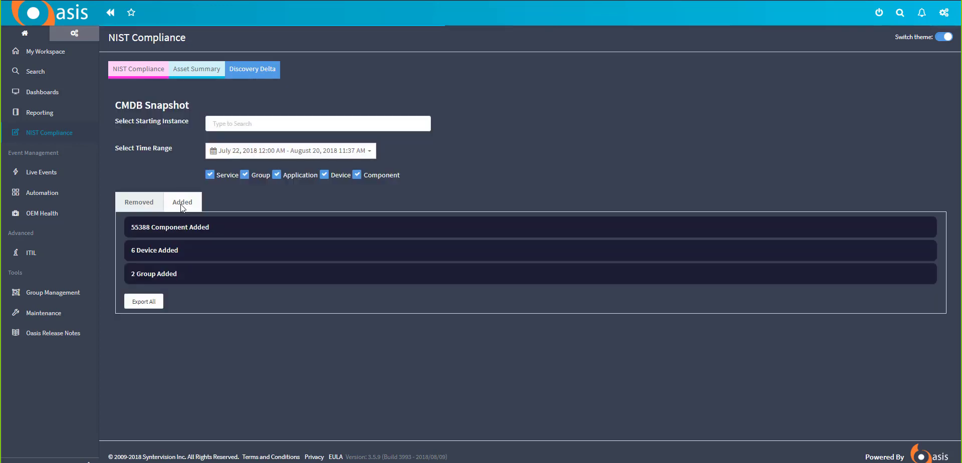
pyautogui.click(216, 251)
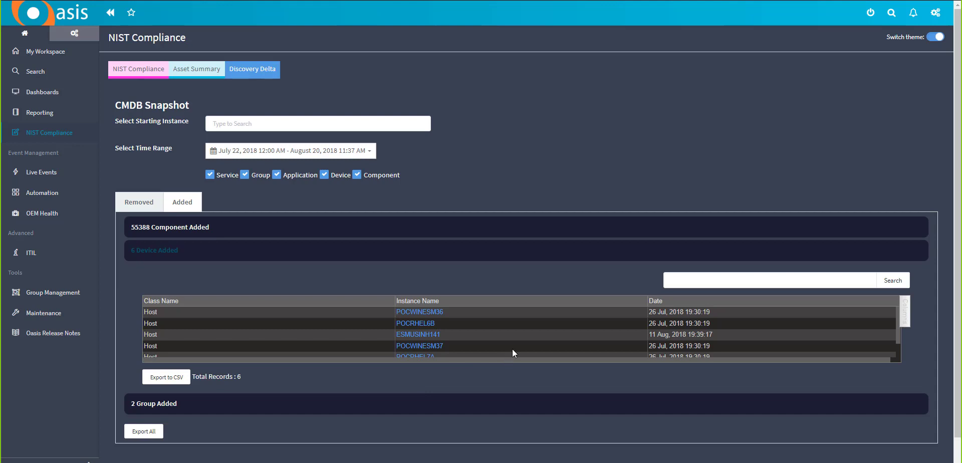
pyautogui.scroll(-3, 522, 342)
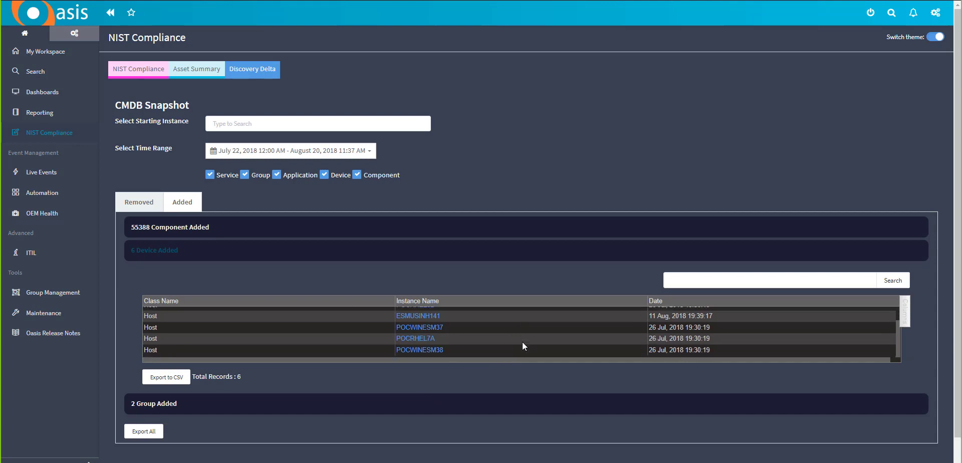
pyautogui.scroll(-1, 522, 342)
pyautogui.scroll(2, 543, 294)
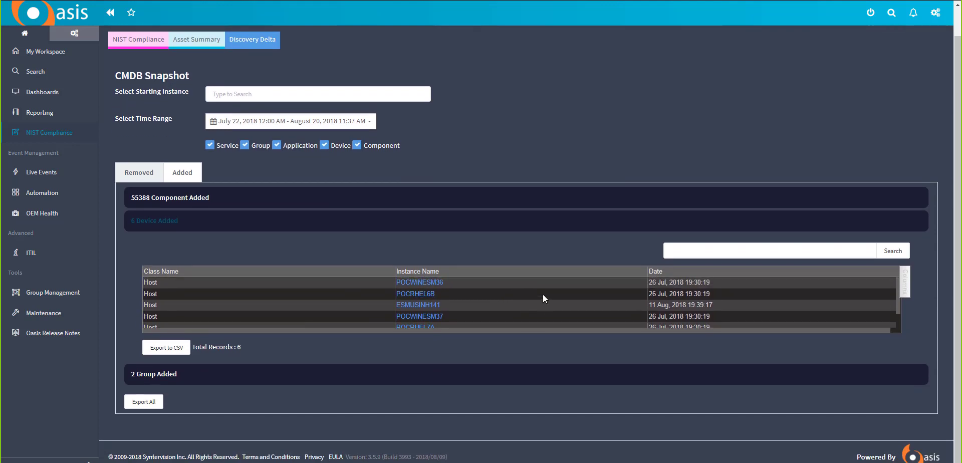
pyautogui.click(402, 376)
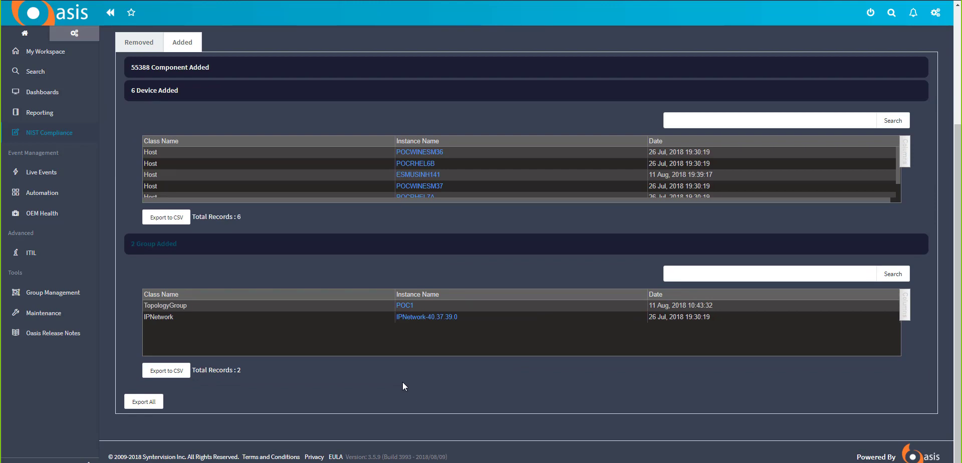
# Open the change details of the added host ESMUSINH141 and review its affected parents and properties
pyautogui.click(434, 177)
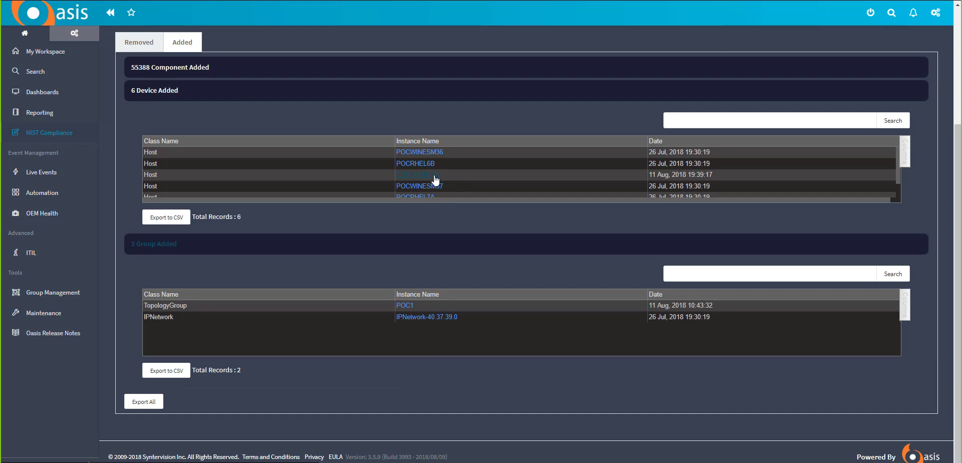
pyautogui.click(435, 179)
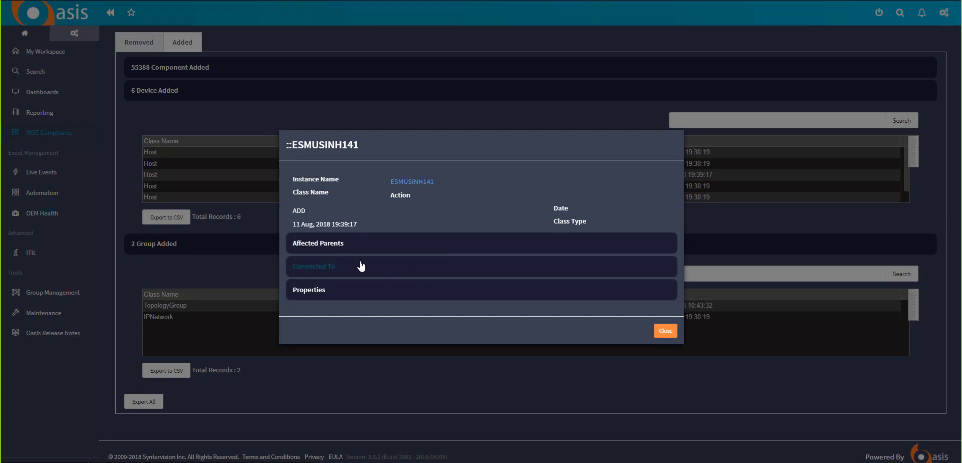
pyautogui.click(359, 251)
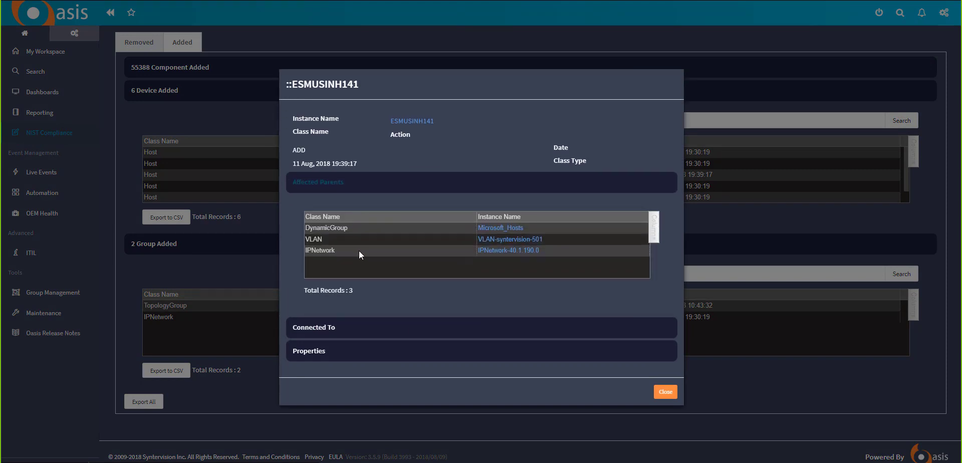
pyautogui.click(297, 351)
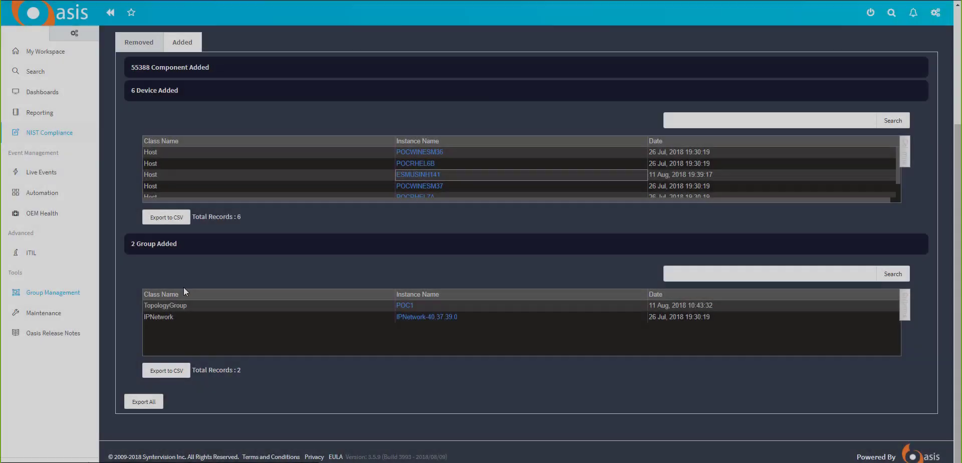
# Open Group Management, view the form for adding a new group and close it without saving
pyautogui.click(67, 296)
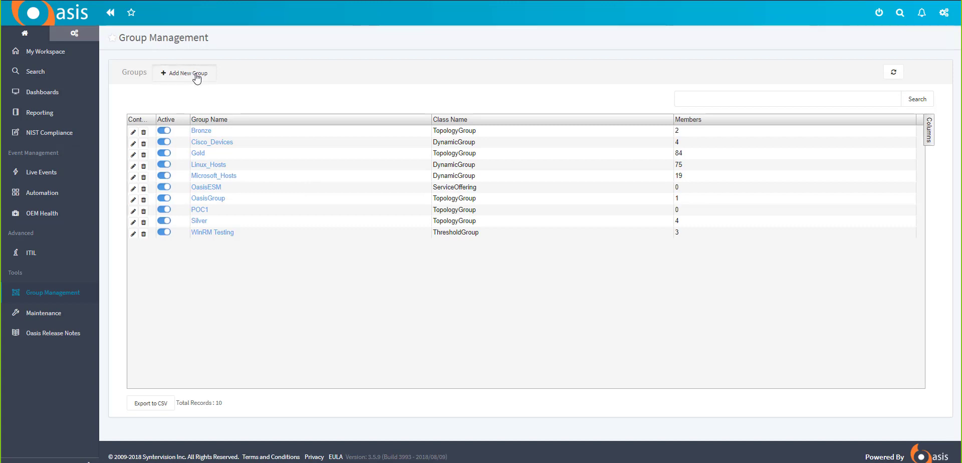
pyautogui.click(213, 73)
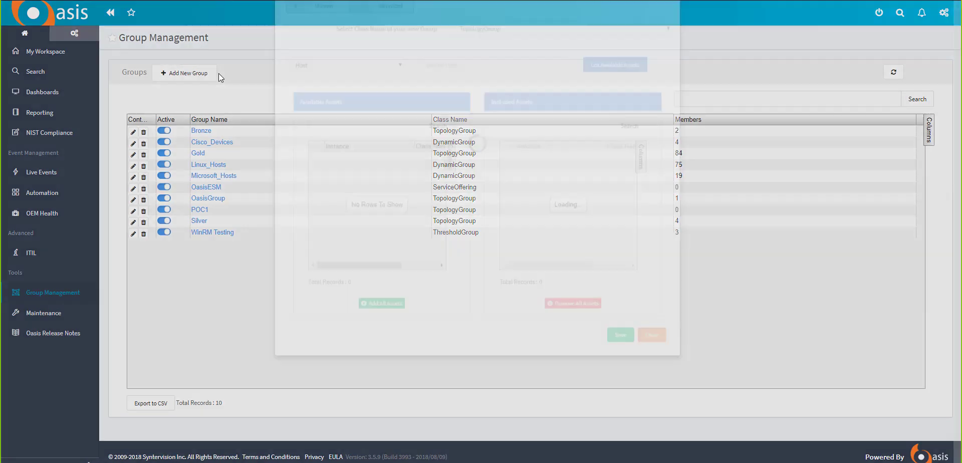
pyautogui.click(660, 455)
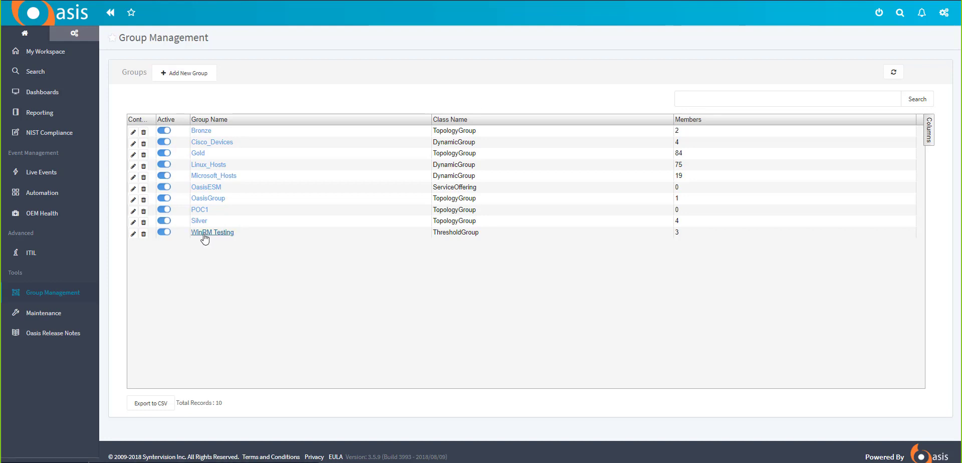
# Open the Bronze group for editing and list the available assets of class Switch
pyautogui.click(210, 132)
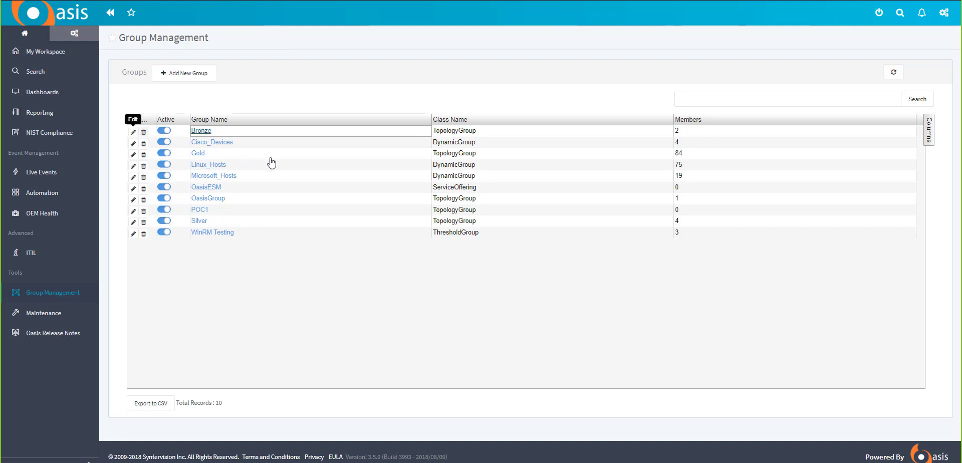
pyautogui.click(133, 132)
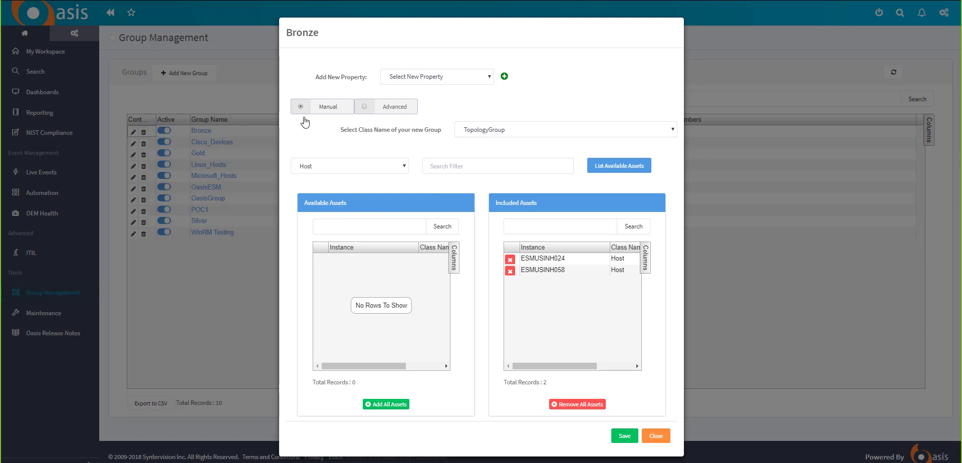
pyautogui.click(404, 167)
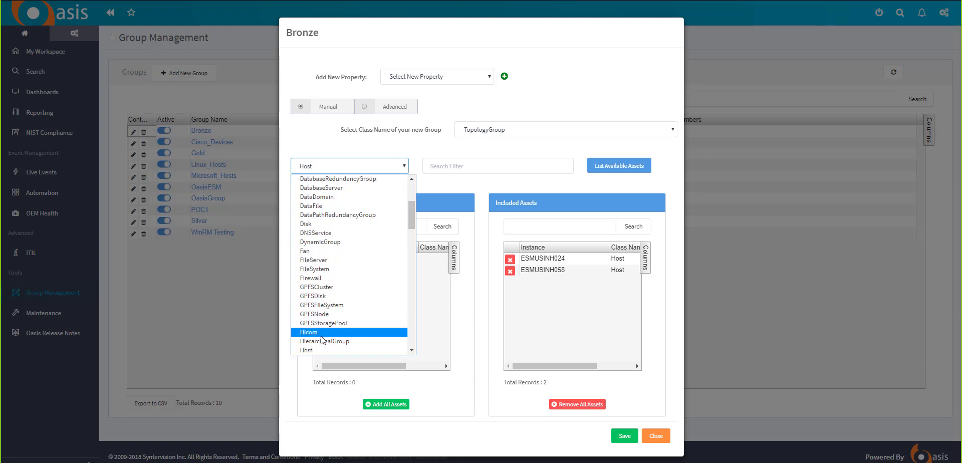
pyautogui.scroll(-5, 322, 340)
pyautogui.scroll(-6, 322, 340)
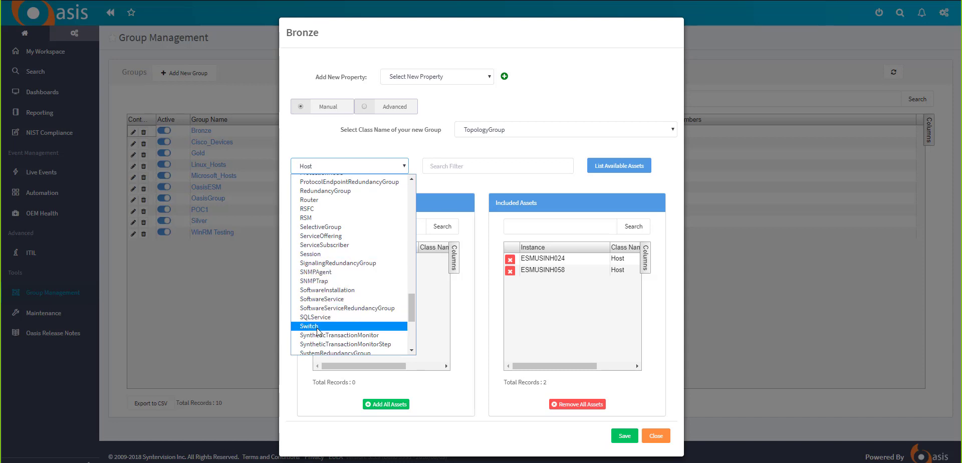
pyautogui.click(317, 327)
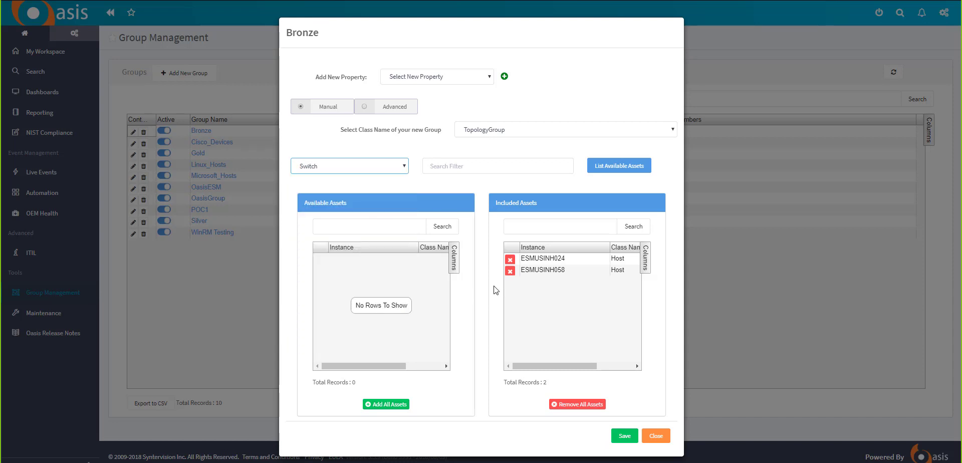
pyautogui.click(458, 167)
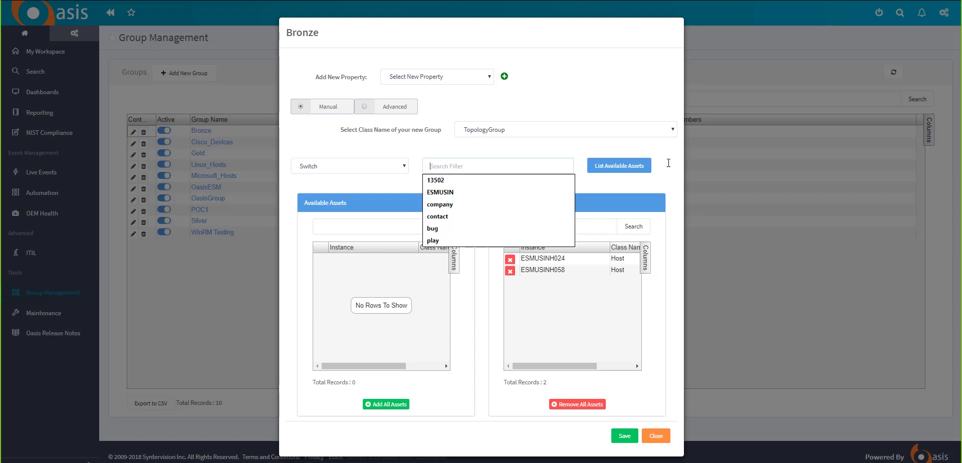
pyautogui.click(611, 169)
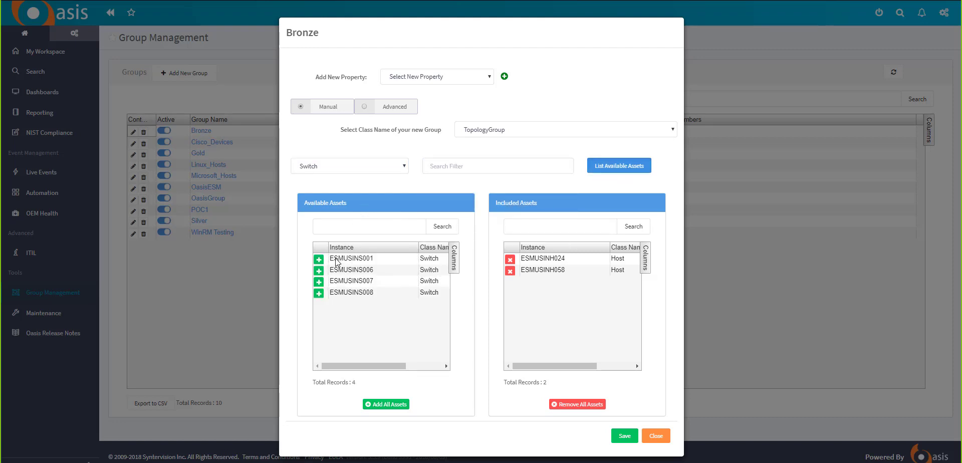
# Add the switch ESMUSINS008 to the Bronze group's included assets, then close the group editor without saving
pyautogui.click(319, 293)
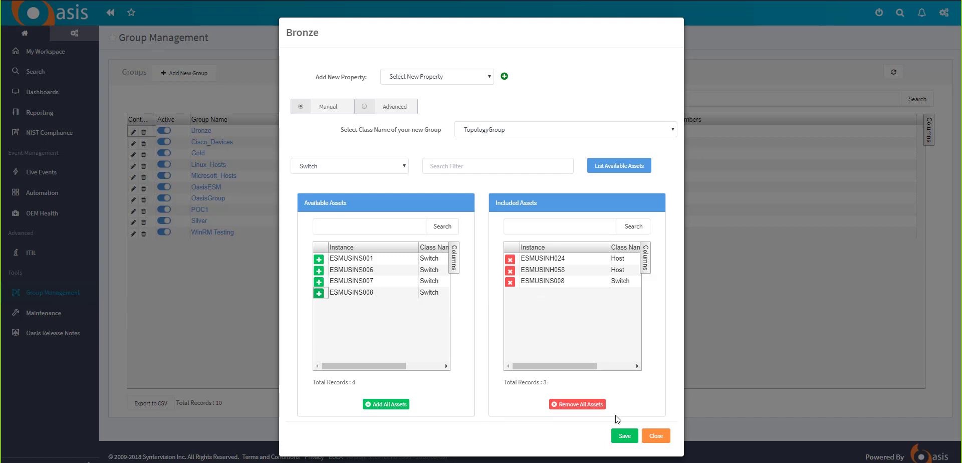
pyautogui.click(656, 436)
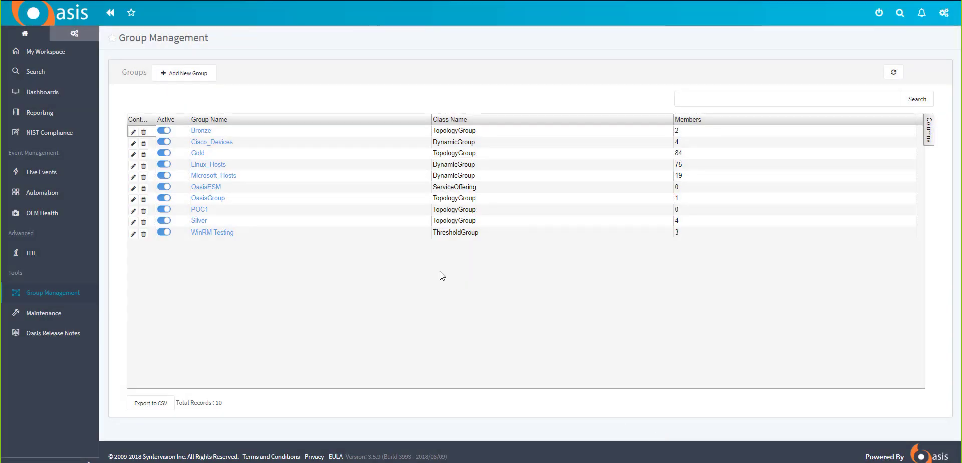